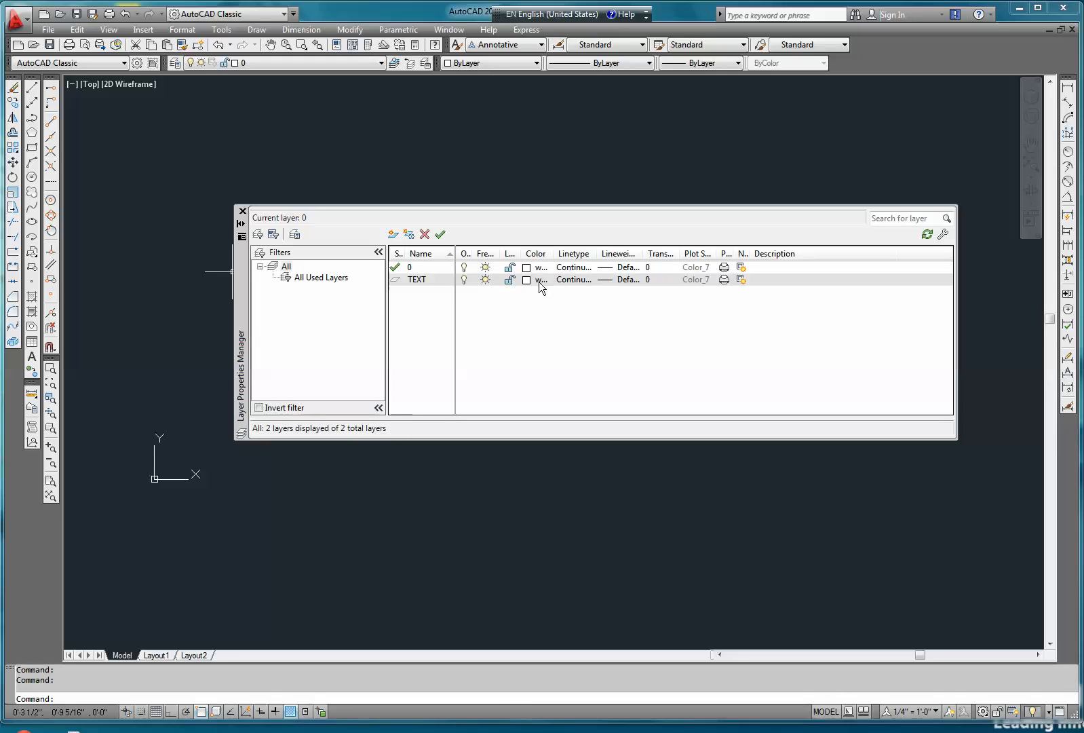
# Make the TEXT layer current and close the layer properties
pyautogui.click(540, 283)
pyautogui.click(441, 234)
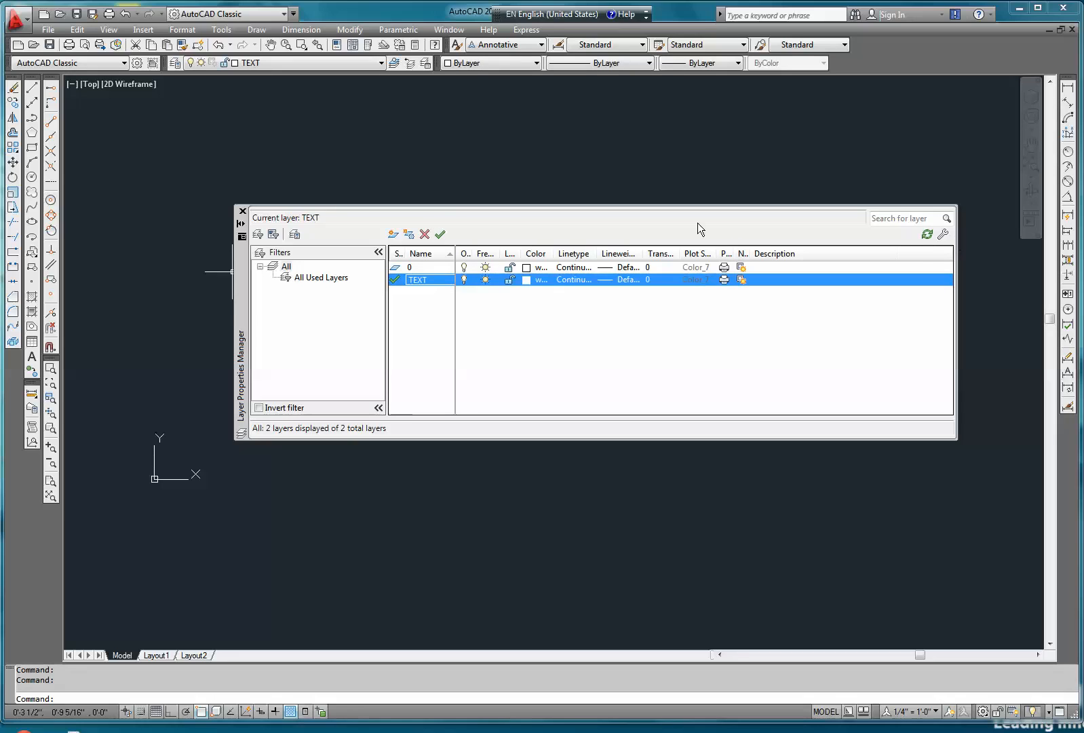
pyautogui.click(242, 212)
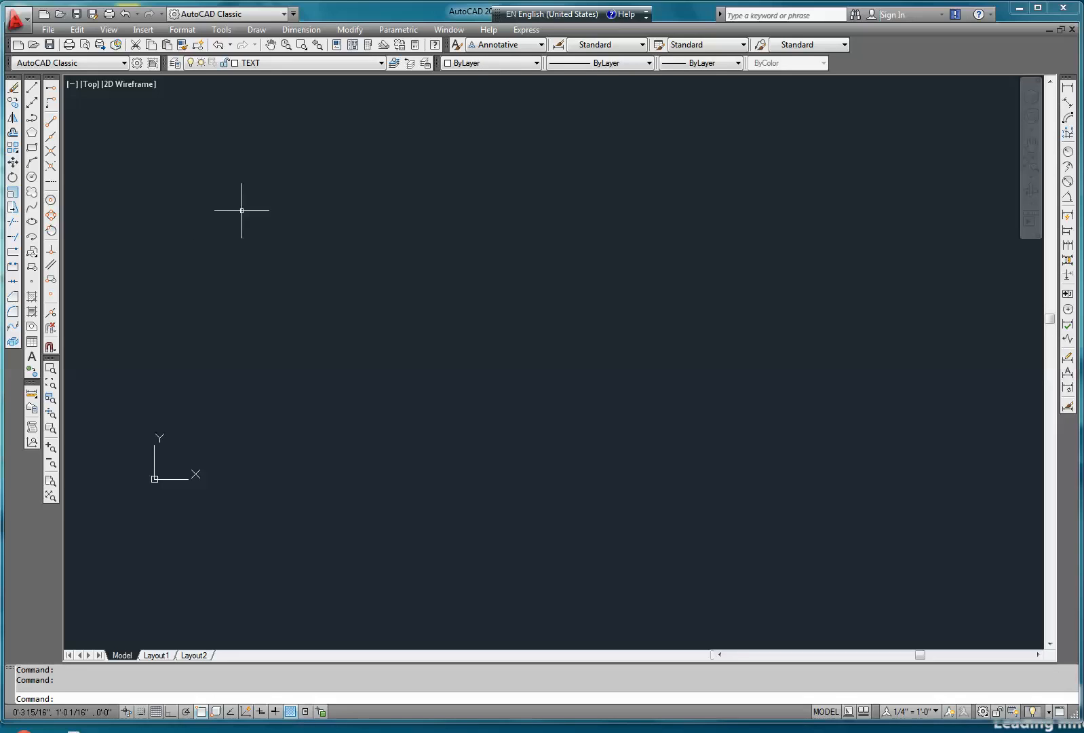
# Create a new text style named STYLE 6
pyautogui.write('ST')
pyautogui.press('Return')
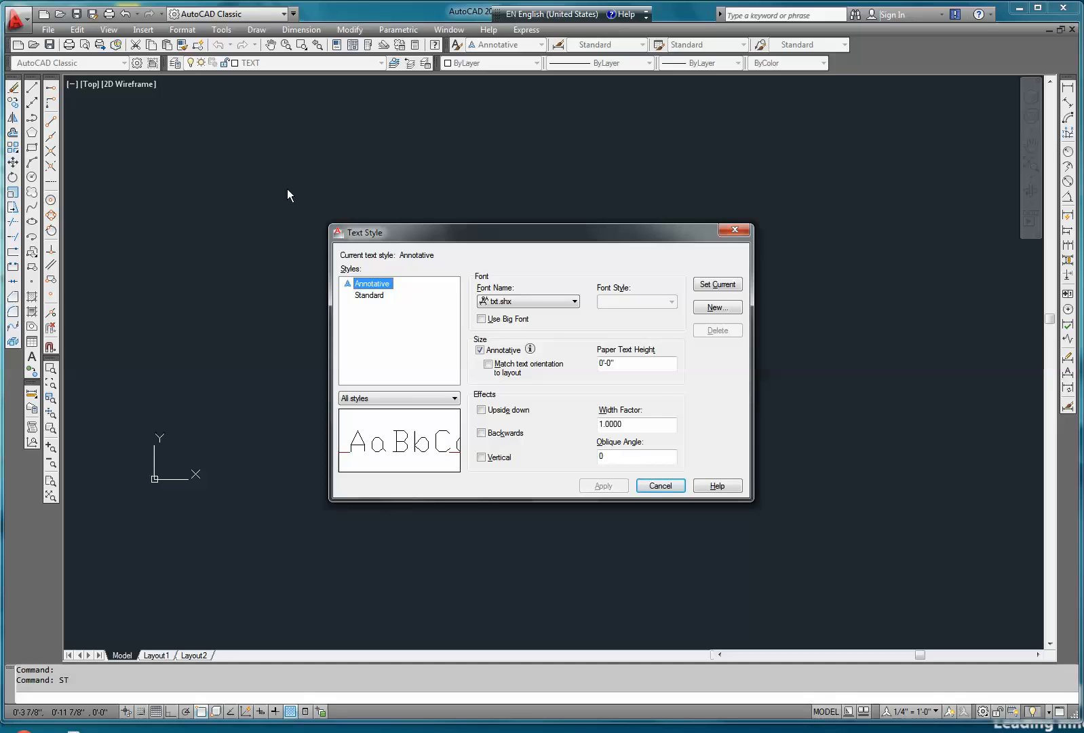
pyautogui.click(717, 307)
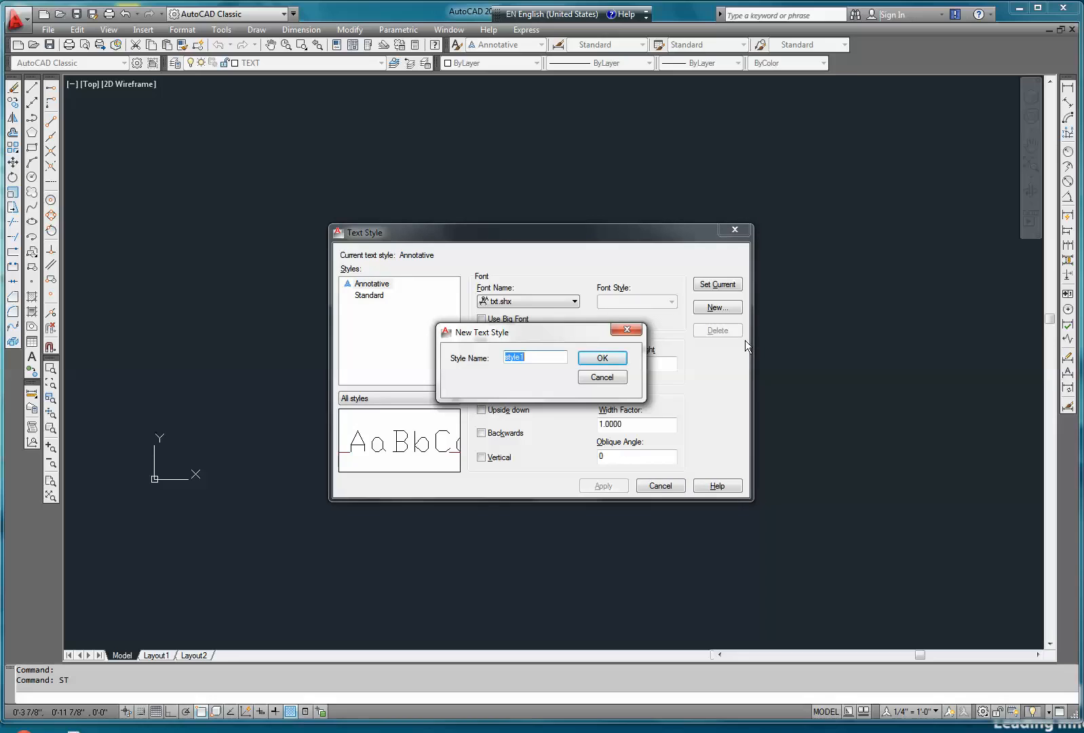
pyautogui.write('STYLE')
pyautogui.write('6')
pyautogui.press('Return')
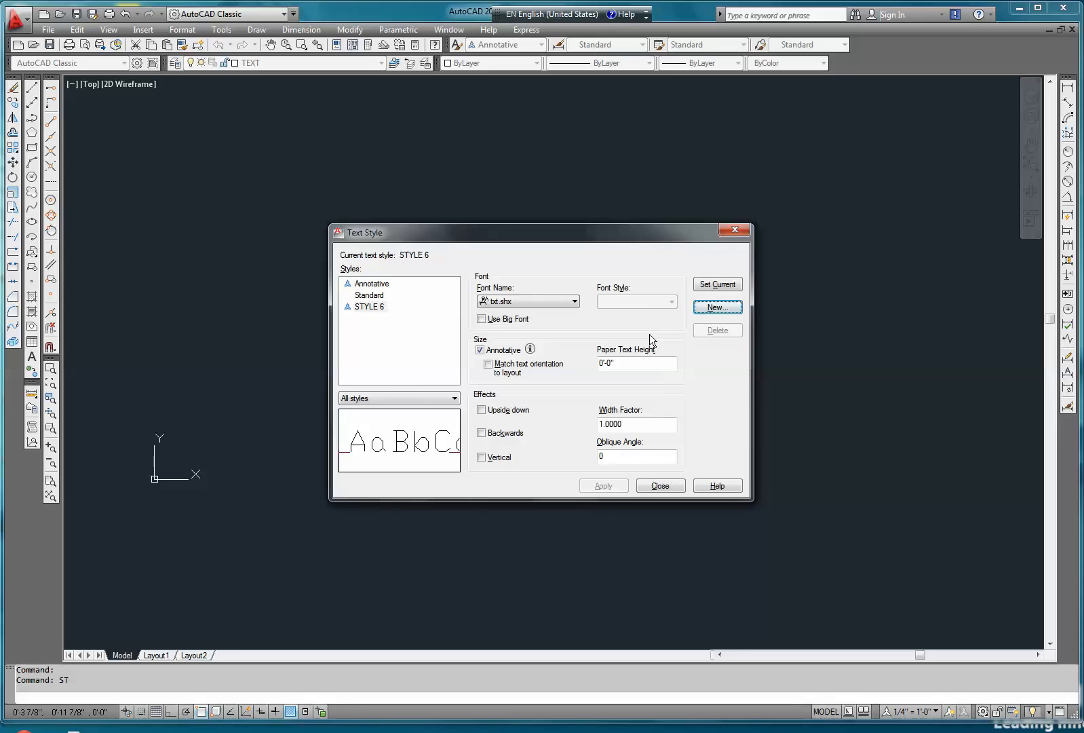
# Set the font of STYLE 6 to CityBlueprint
pyautogui.click(575, 302)
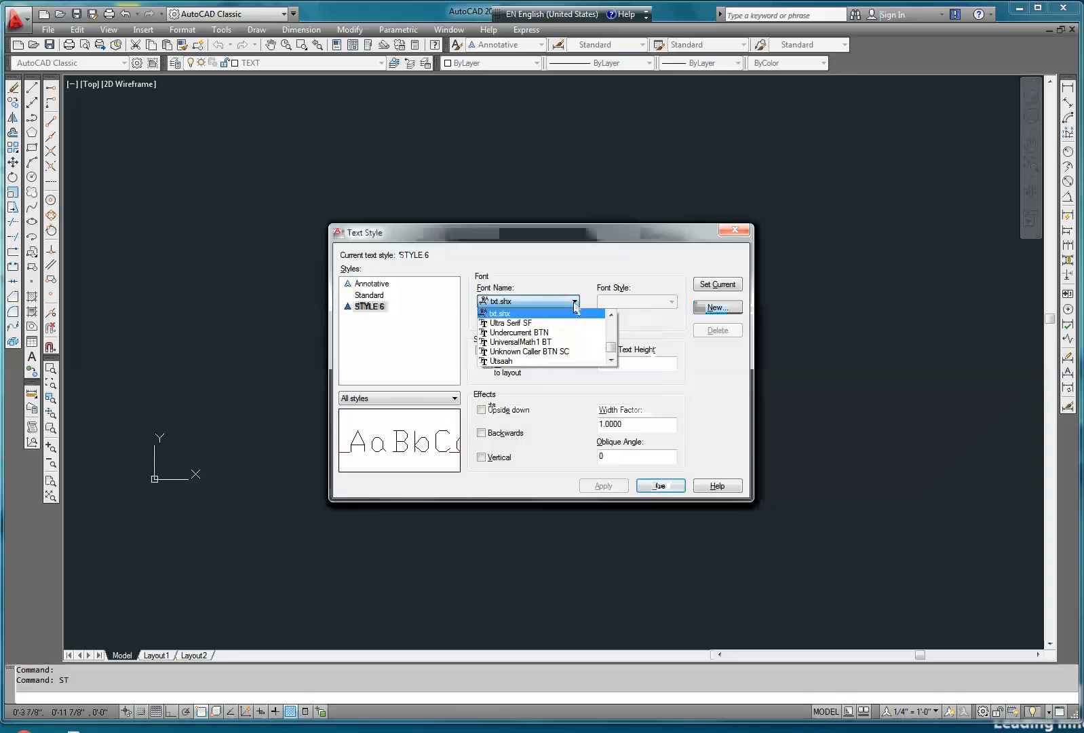
pyautogui.moveTo(611, 354)
pyautogui.mouseDown()
pyautogui.moveTo(612, 322)
pyautogui.moveTo(609, 336)
pyautogui.mouseUp()
pyautogui.click(611, 359)
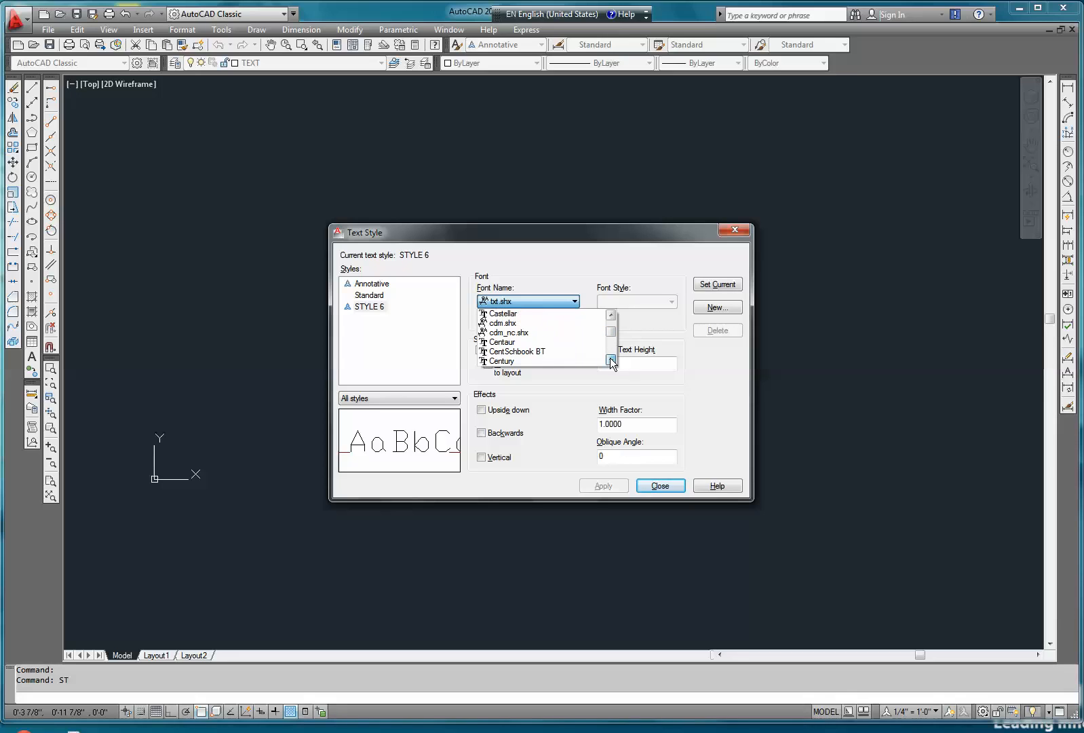
pyautogui.click(611, 359)
pyautogui.click(611, 360)
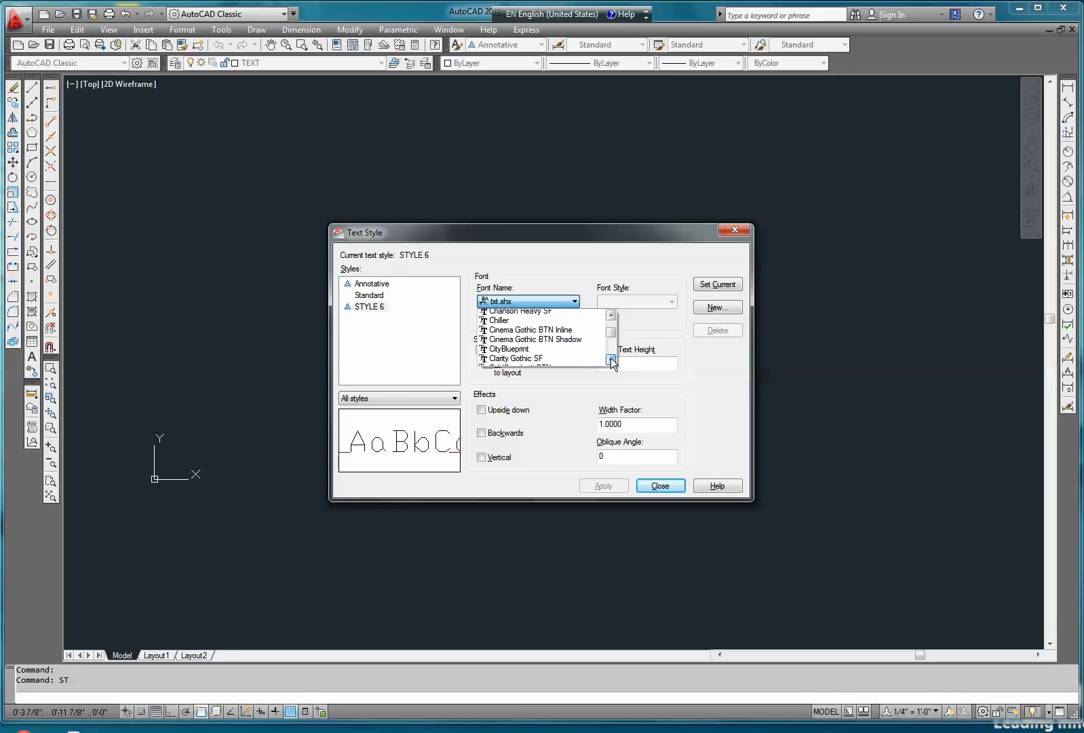
pyautogui.click(520, 343)
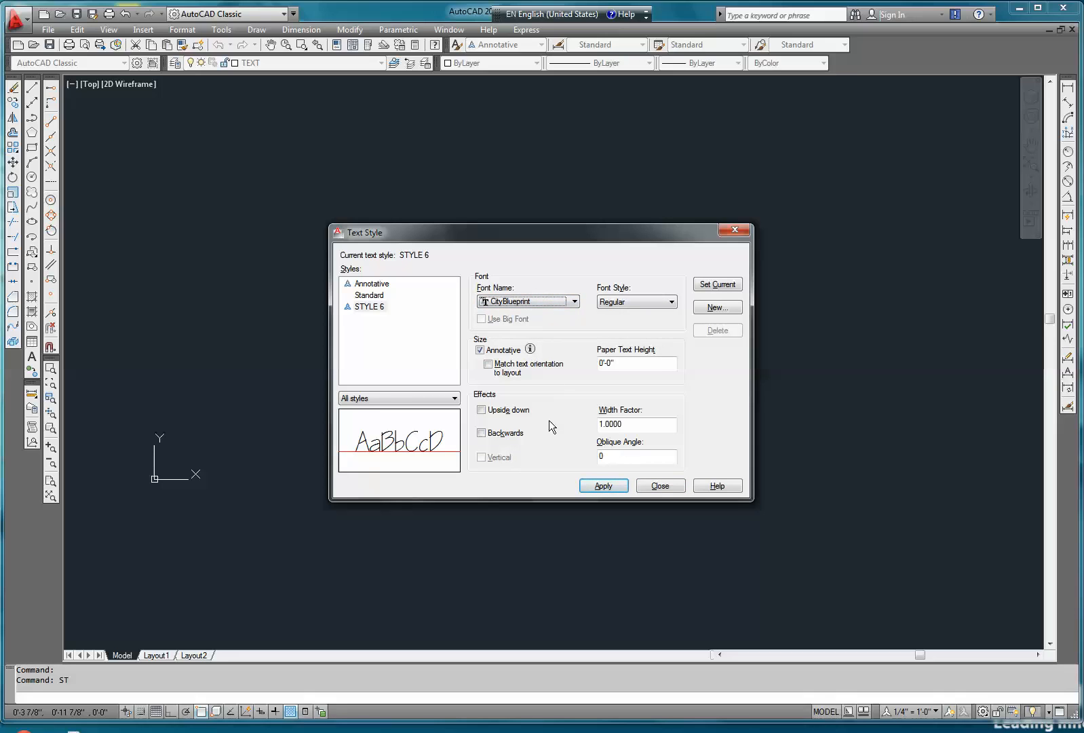
# Make STYLE 6 non-annotative with a 6" text height, apply it and set it as the current text style
pyautogui.click(481, 351)
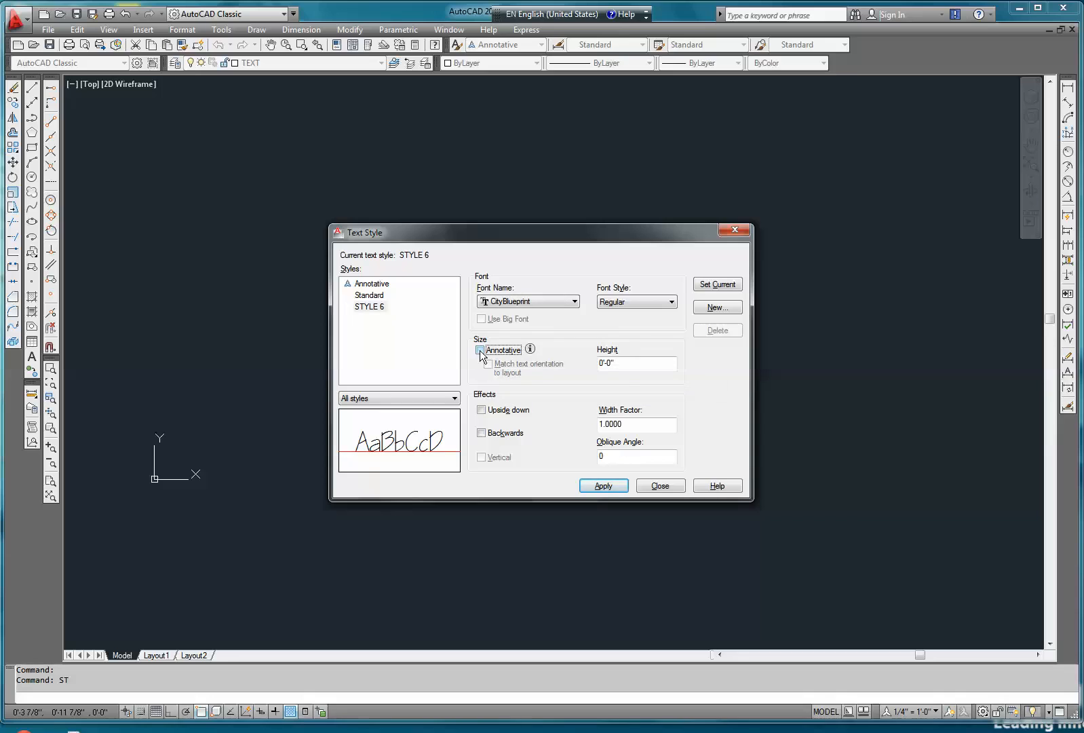
pyautogui.doubleClick(618, 363)
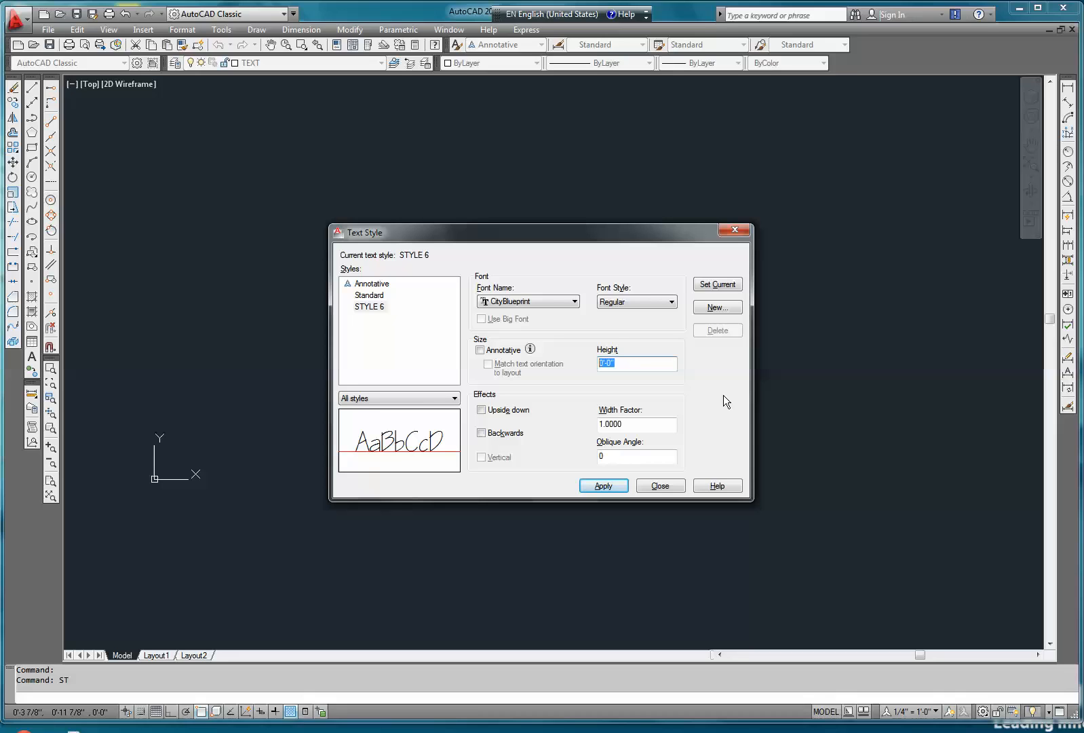
pyautogui.write('6')
pyautogui.click(608, 483)
pyautogui.click(728, 285)
pyautogui.click(659, 486)
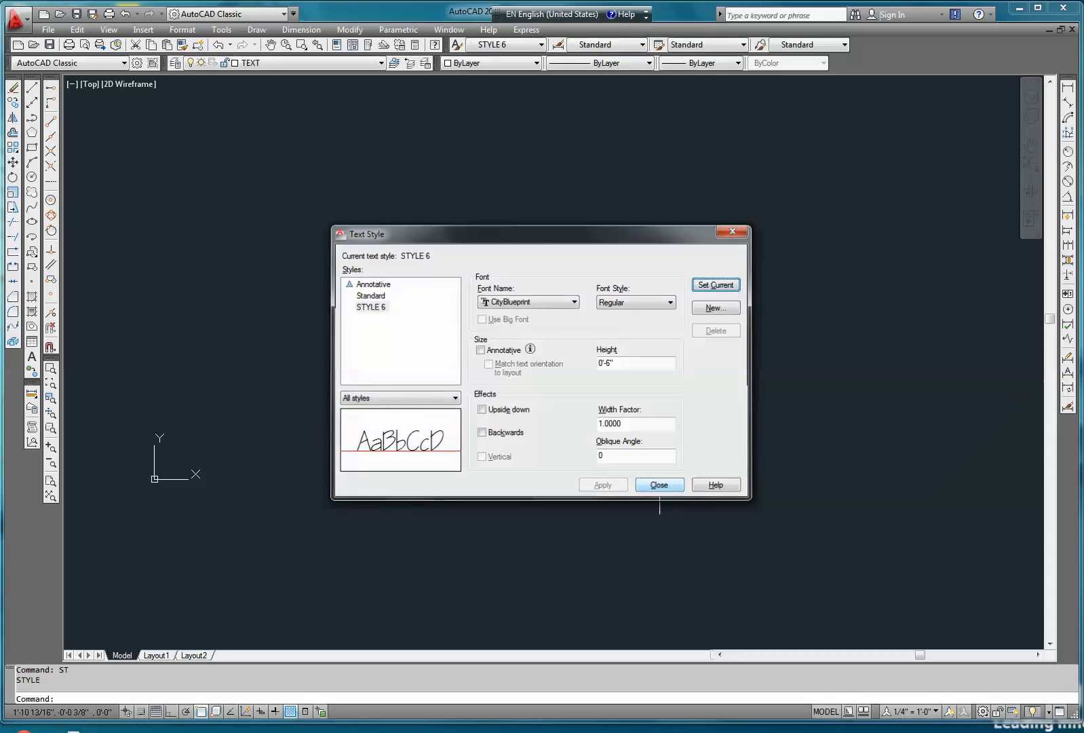
# Start a multiline text with a wide box above and beyond the origin, keeping the formatting controls close to the box
pyautogui.write('mt')
pyautogui.press('Return')
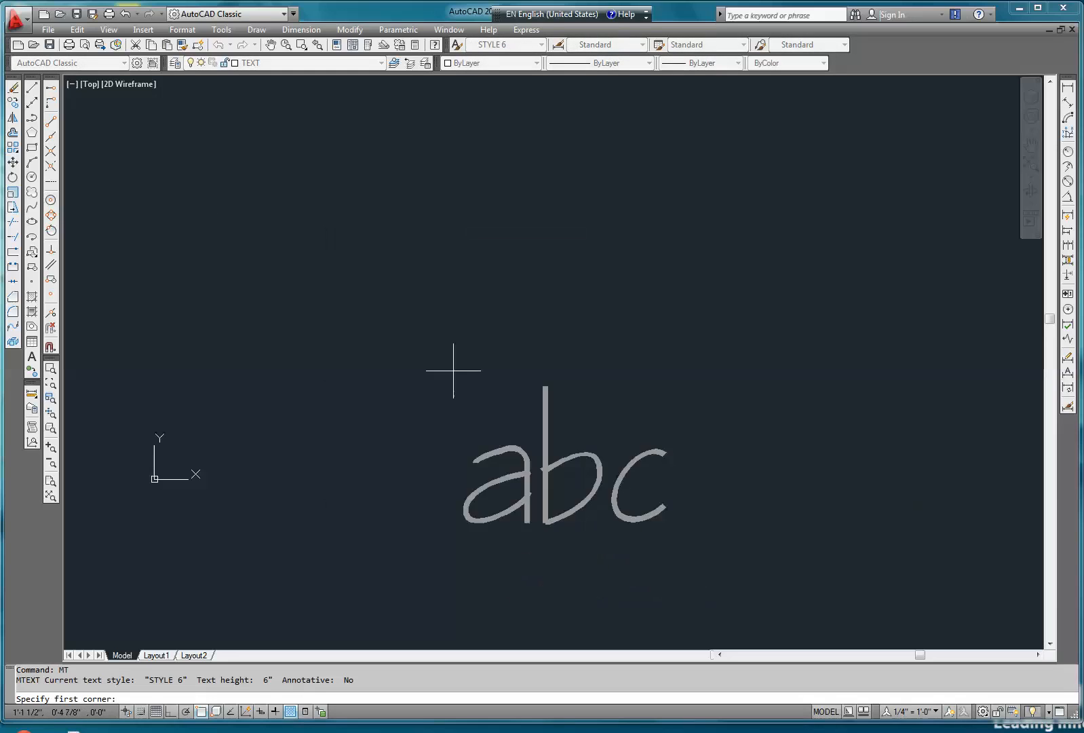
pyautogui.click(250, 445)
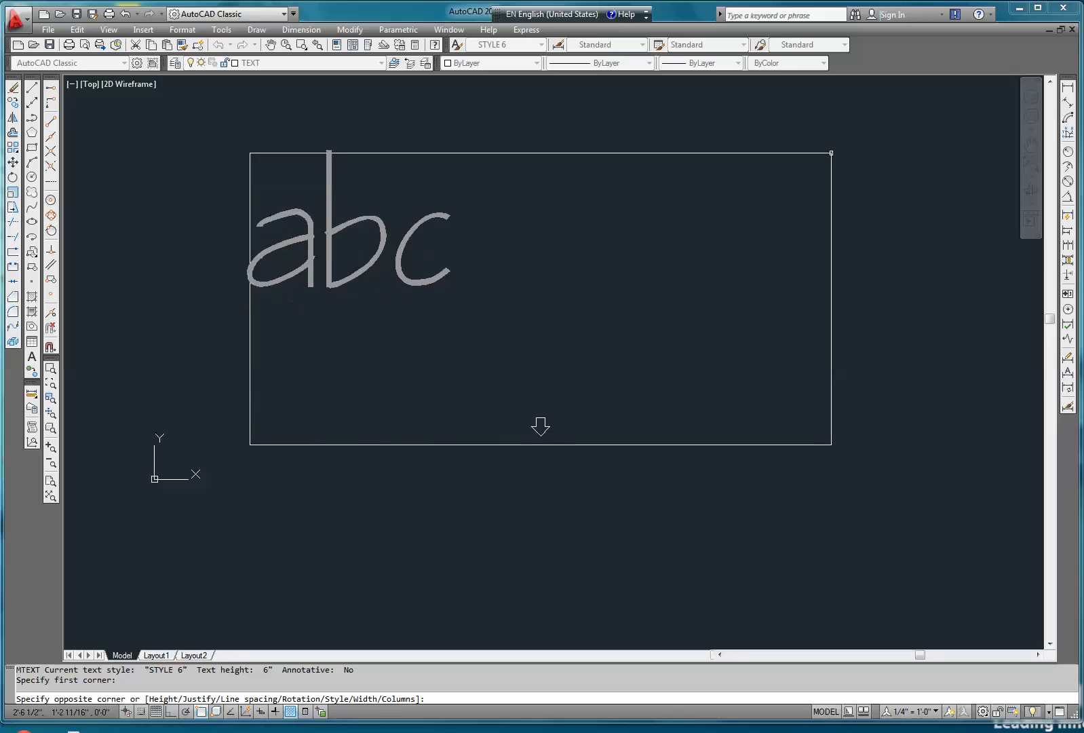
pyautogui.click(831, 152)
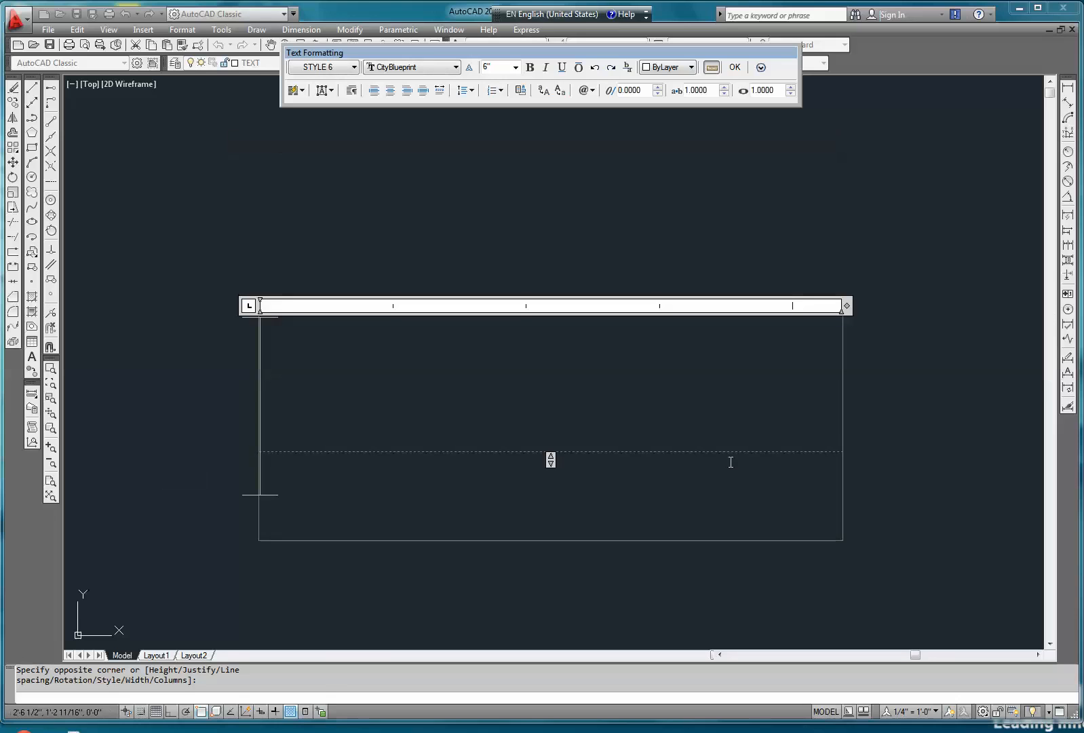
pyautogui.moveTo(626, 75); pyautogui.dragTo(616, 211)
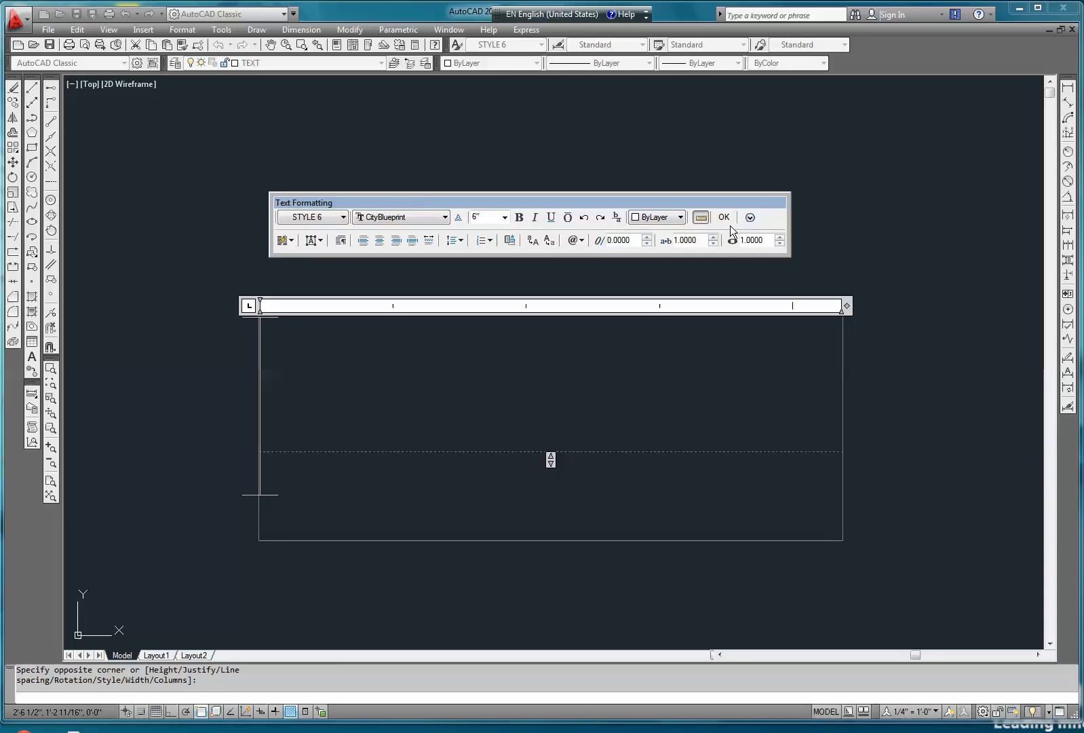
# Set the multiline text to Middle Center justification and bold, and enter KLM
pyautogui.click(321, 242)
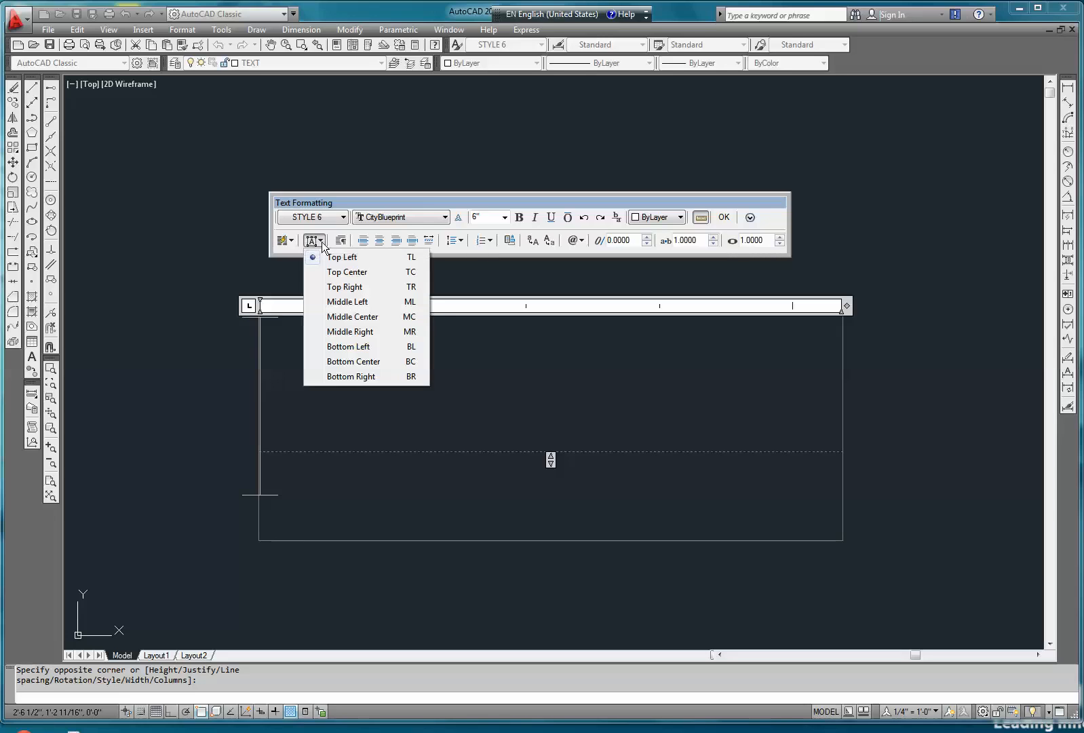
pyautogui.click(315, 317)
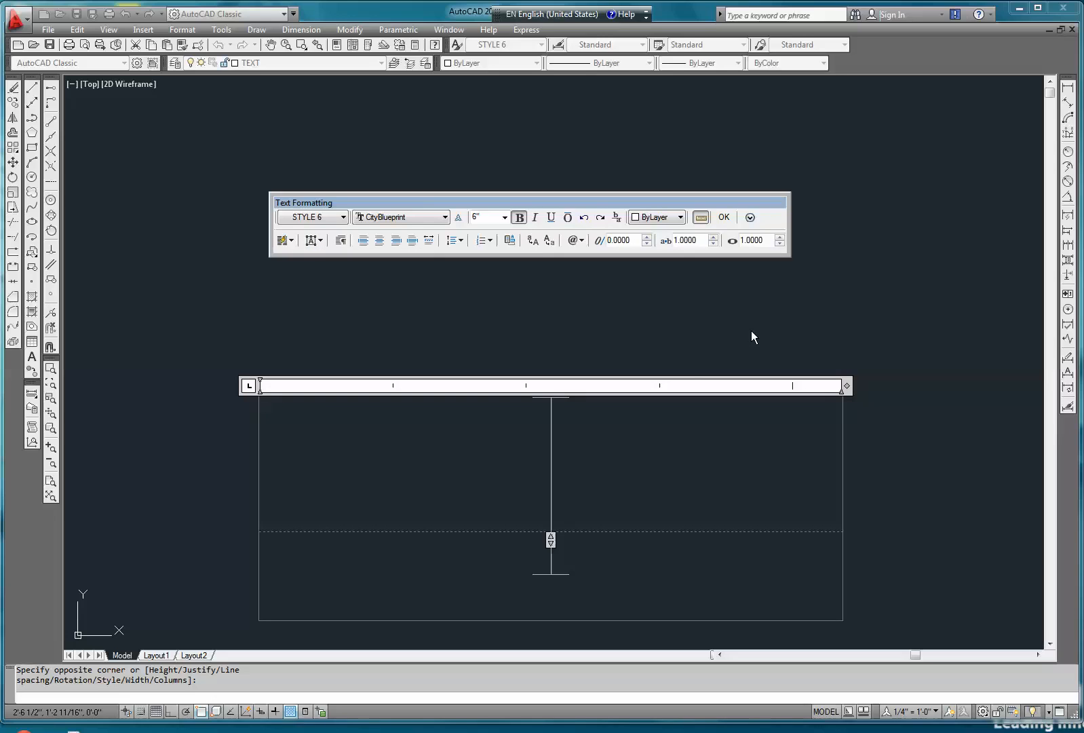
pyautogui.write('K')
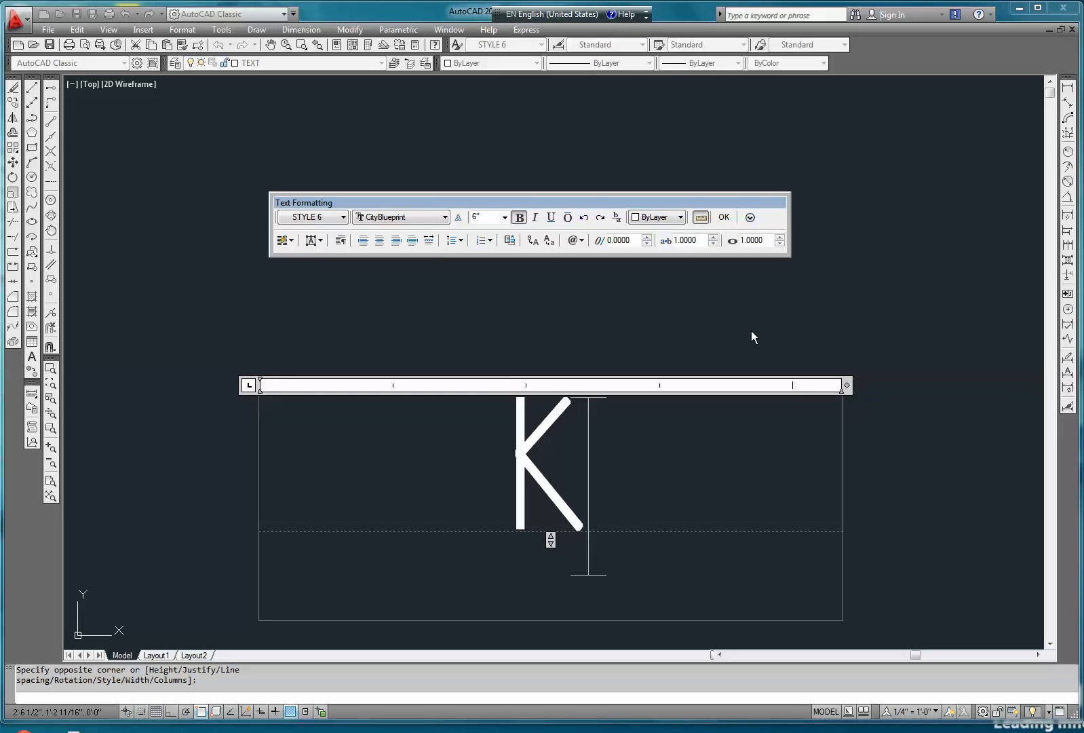
pyautogui.write('LM')
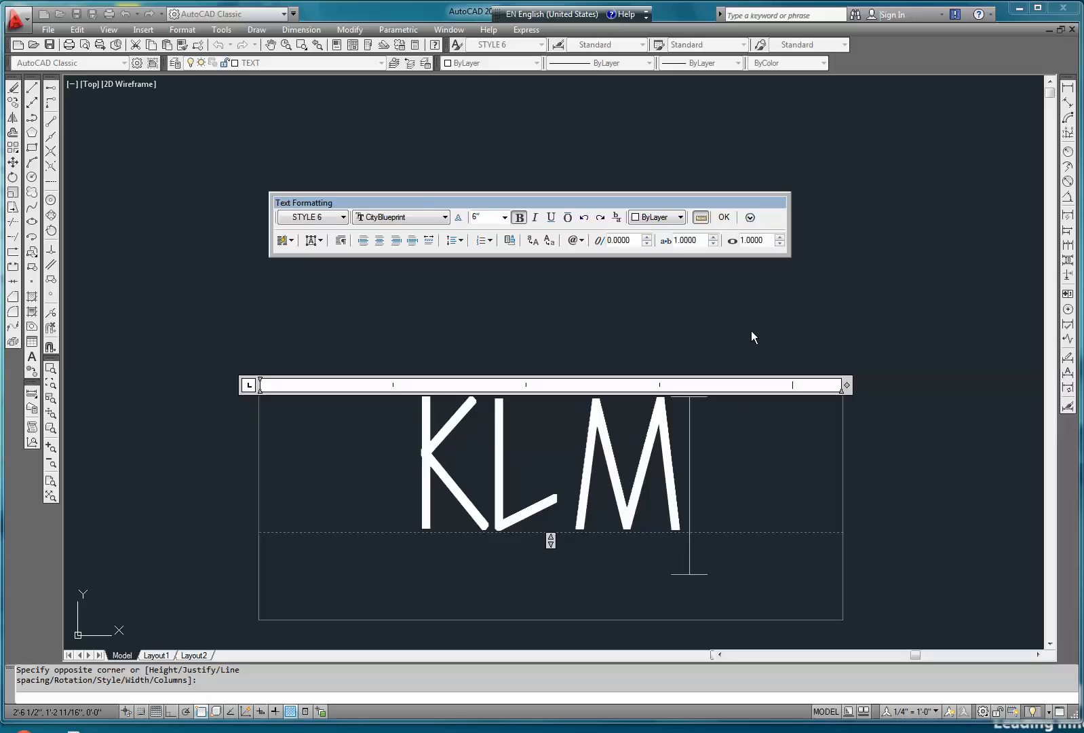
# Try a second line reading KLM below the first one and delete it again
pyautogui.press('Return')
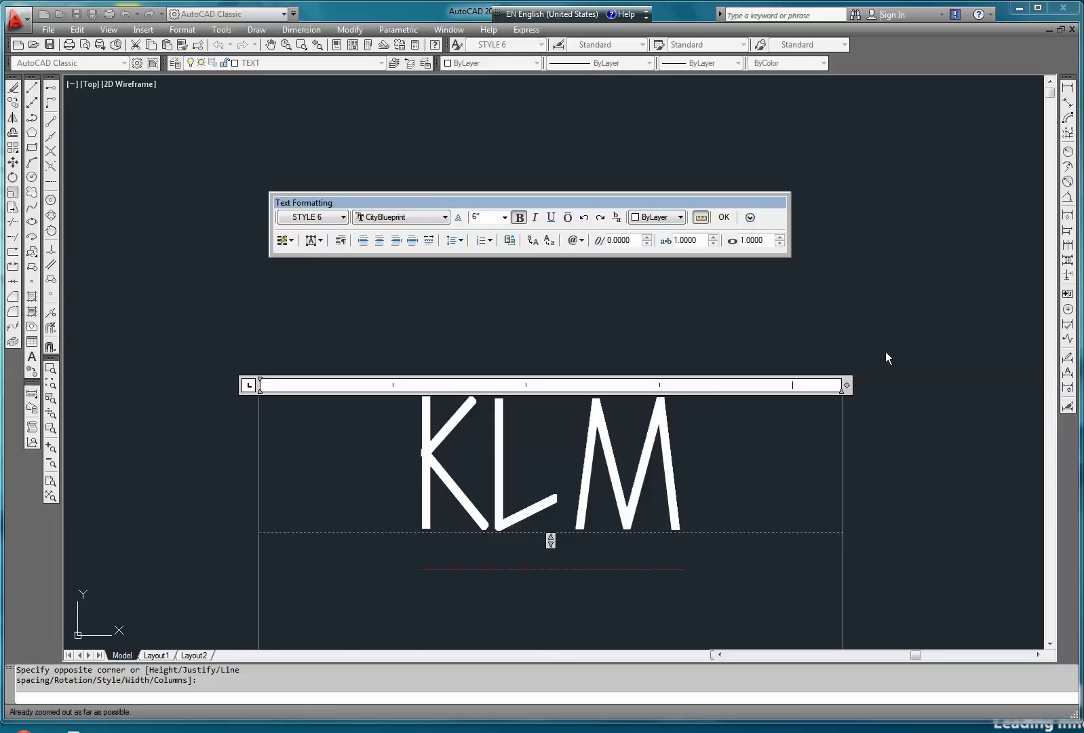
pyautogui.moveTo(883, 351)
pyautogui.mouseDown(button='middle')
pyautogui.moveTo(875, 224)
pyautogui.moveTo(886, 241)
pyautogui.mouseUp(button='middle')
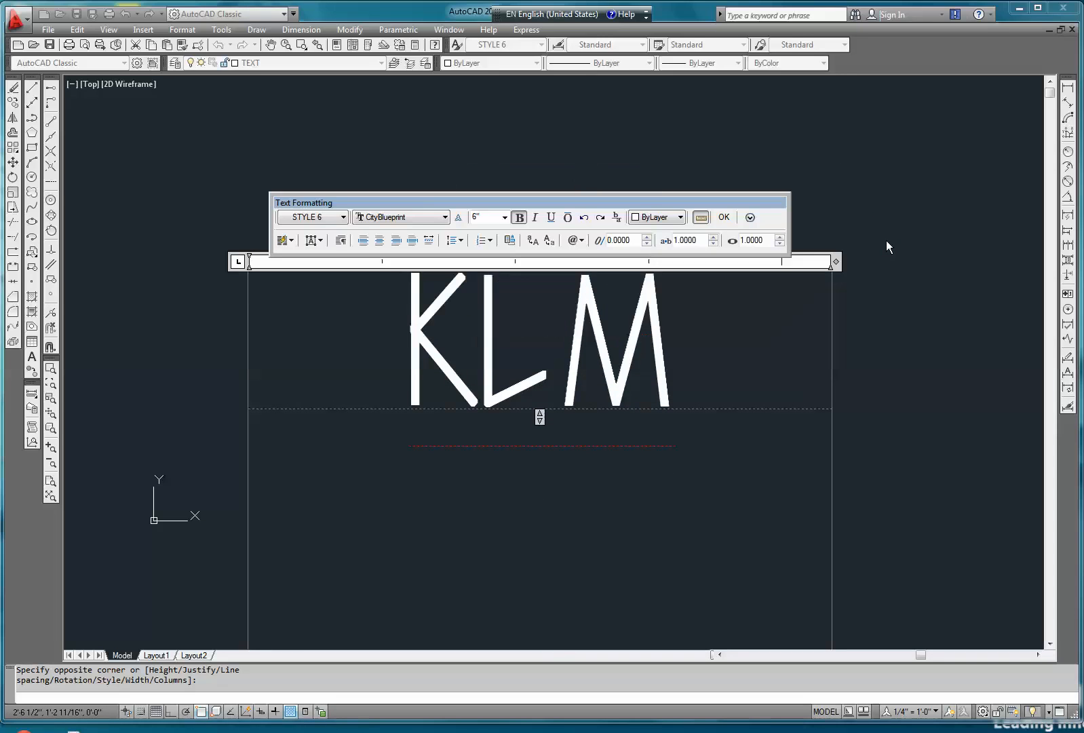
pyautogui.press('Return')
pyautogui.write('KLM')
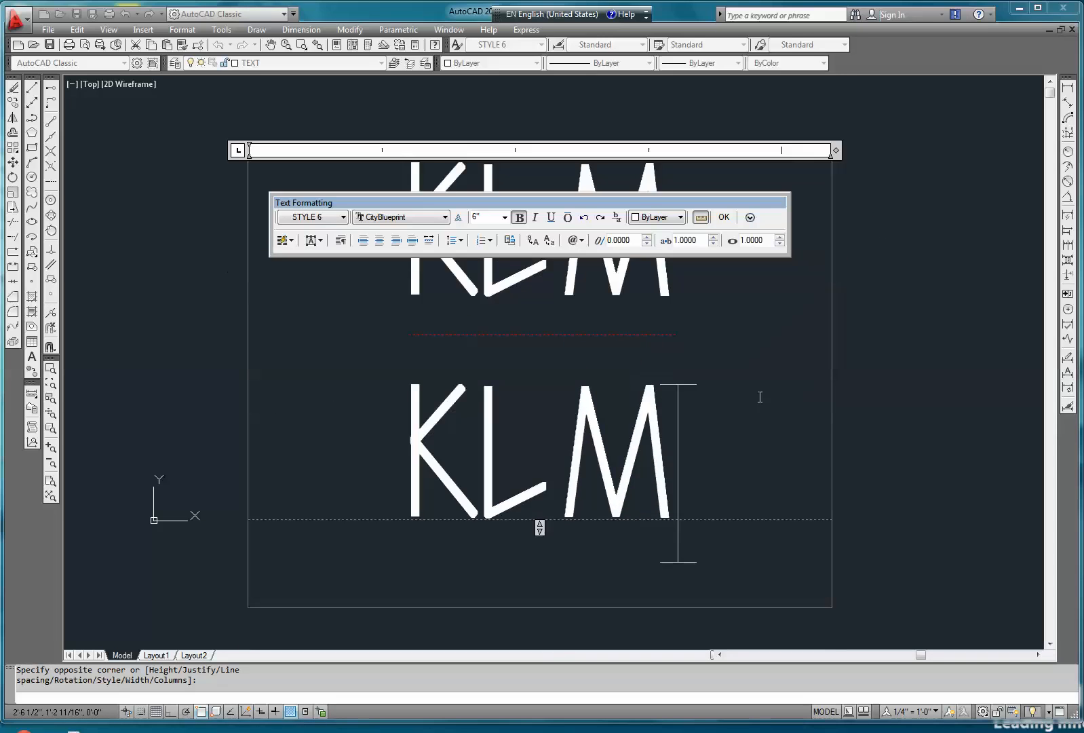
pyautogui.press('BackSpace')
pyautogui.press('BackSpace')
pyautogui.press('BackSpace')
pyautogui.press('BackSpace')
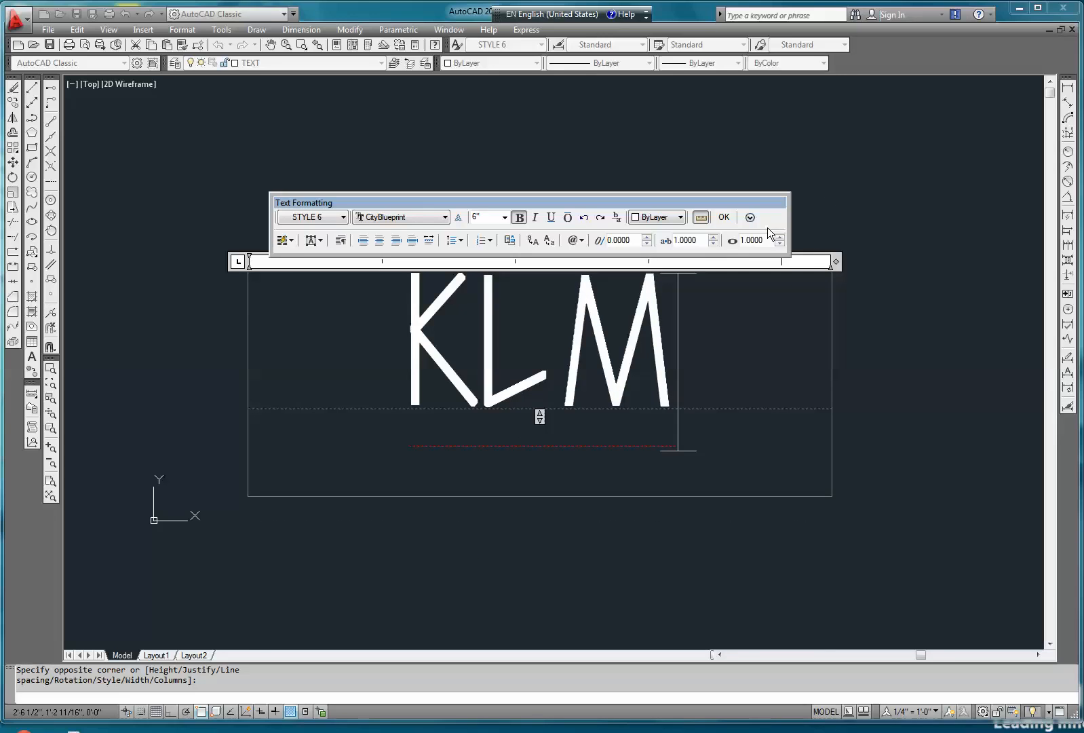
# Finish the KLM multiline text, and reopen it to turn off bold for all its letters
pyautogui.click(725, 217)
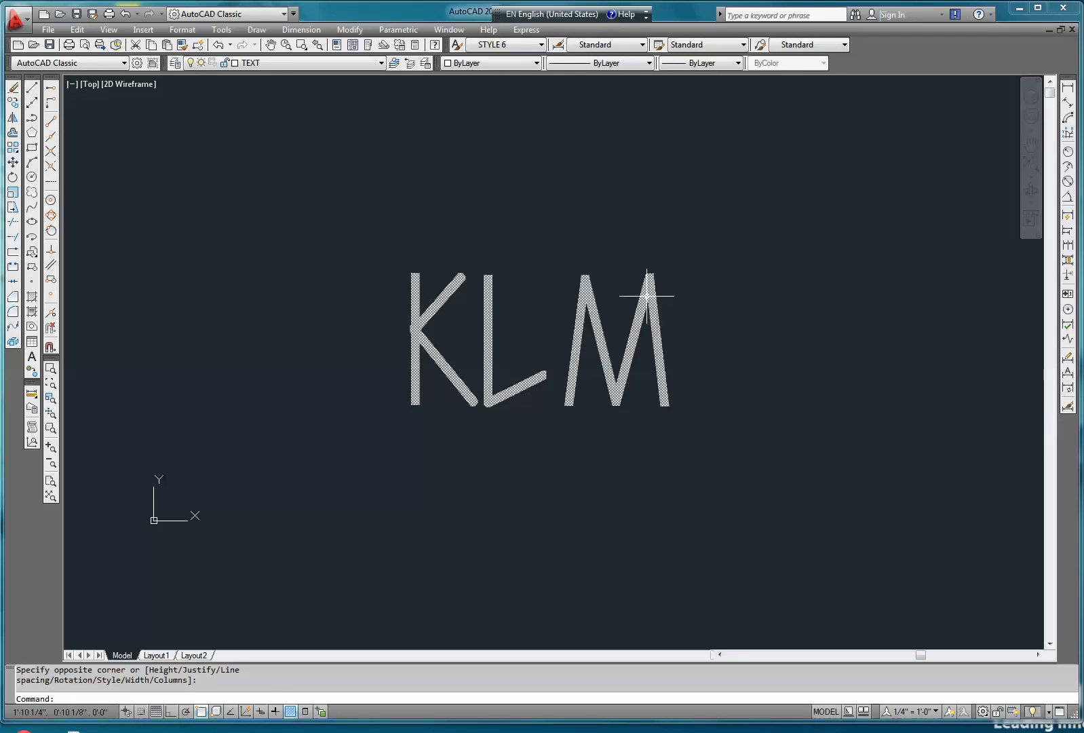
pyautogui.click(548, 302)
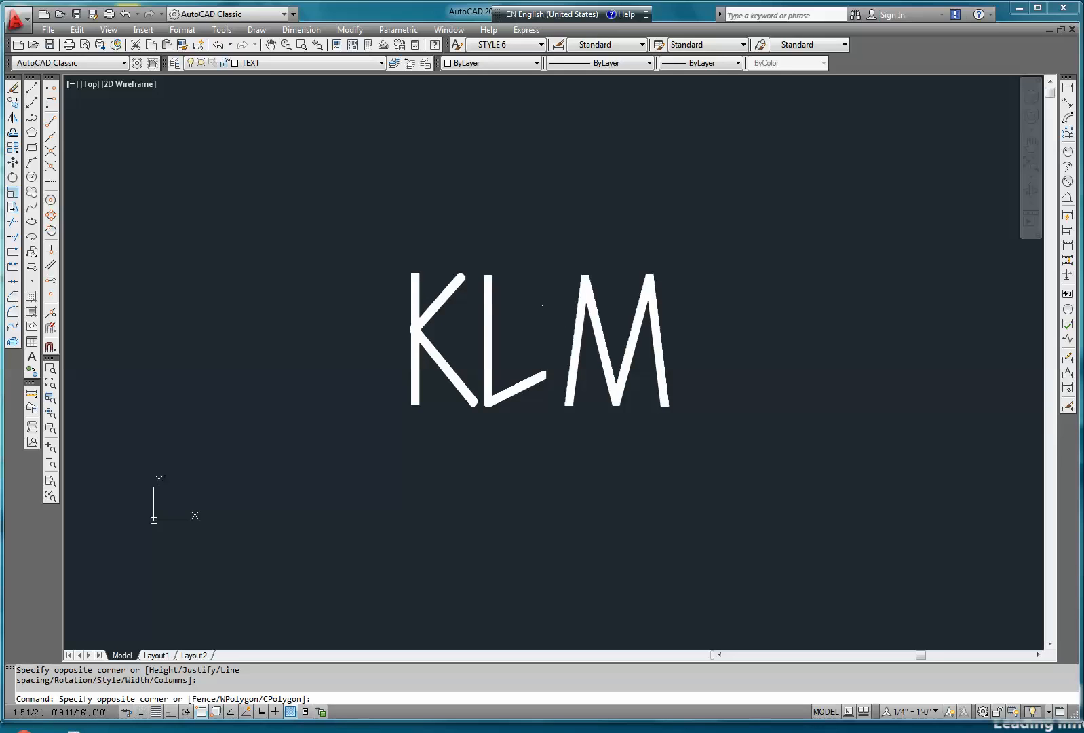
pyautogui.doubleClick(650, 297)
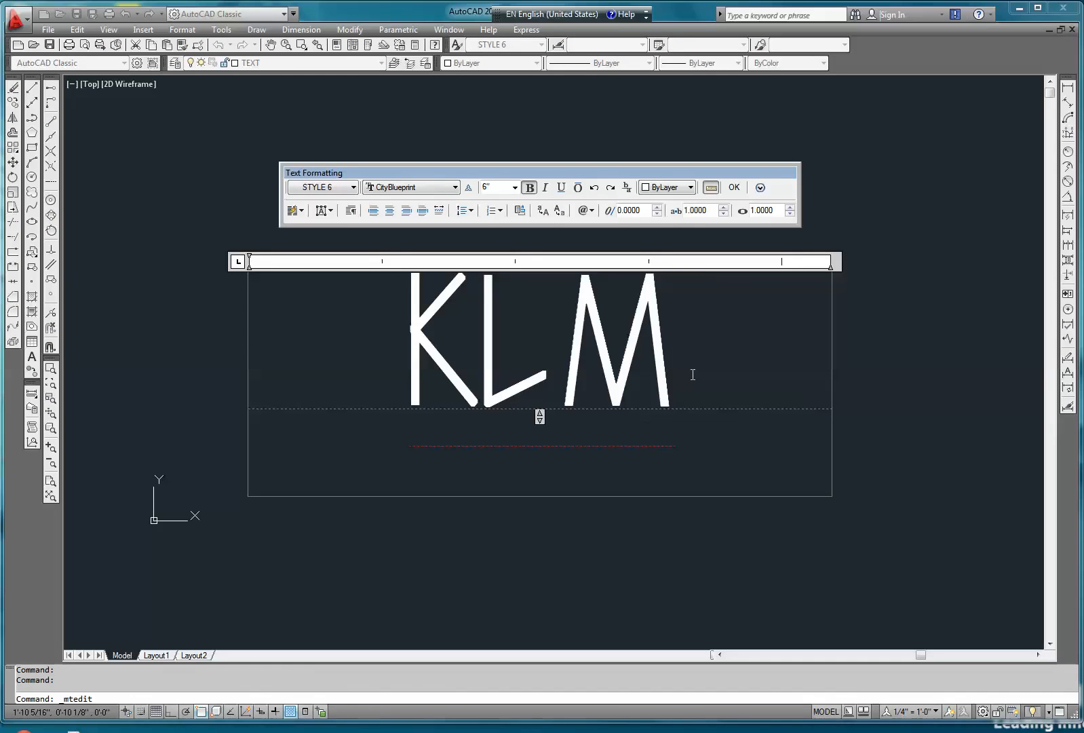
pyautogui.moveTo(641, 368); pyautogui.dragTo(377, 358)
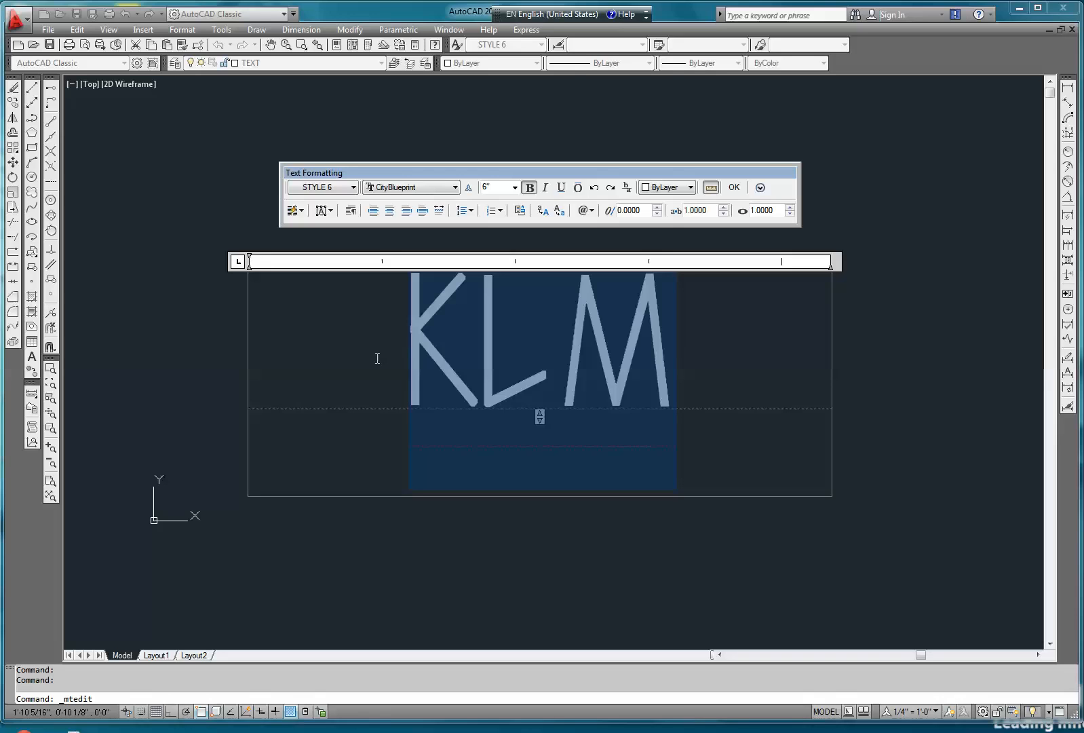
pyautogui.click(528, 187)
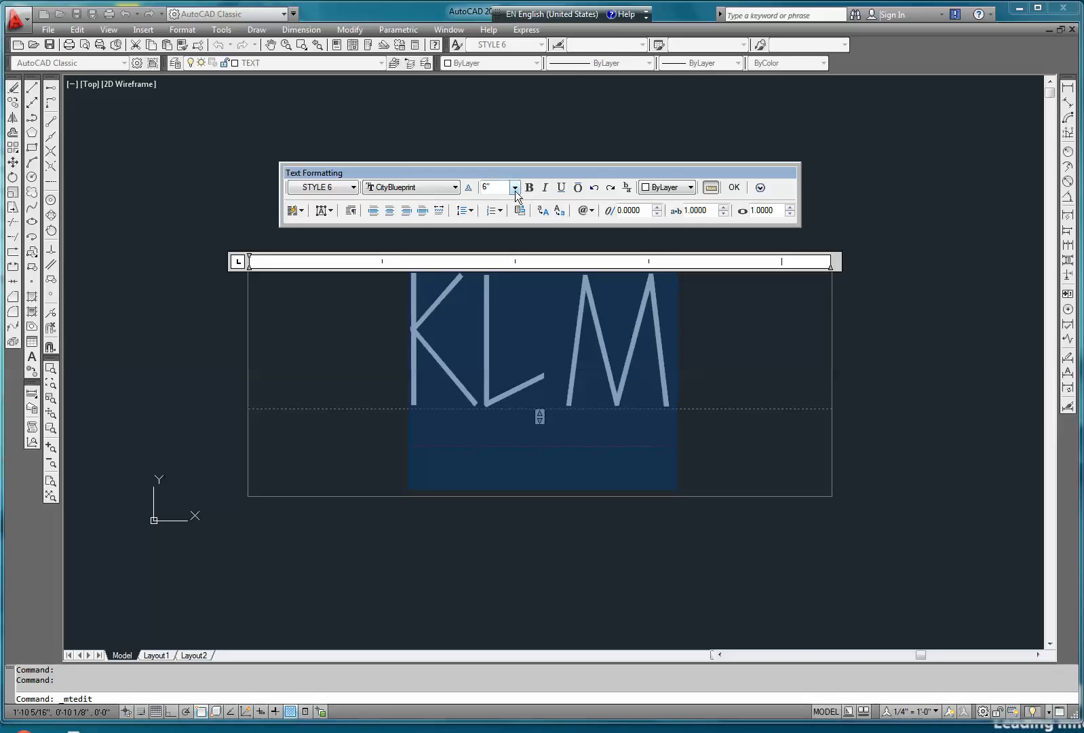
# Try to set the height of the selected KLM text to 9" and close the text editor
pyautogui.click(515, 191)
pyautogui.click(516, 188)
pyautogui.write('9')
pyautogui.press('Return')
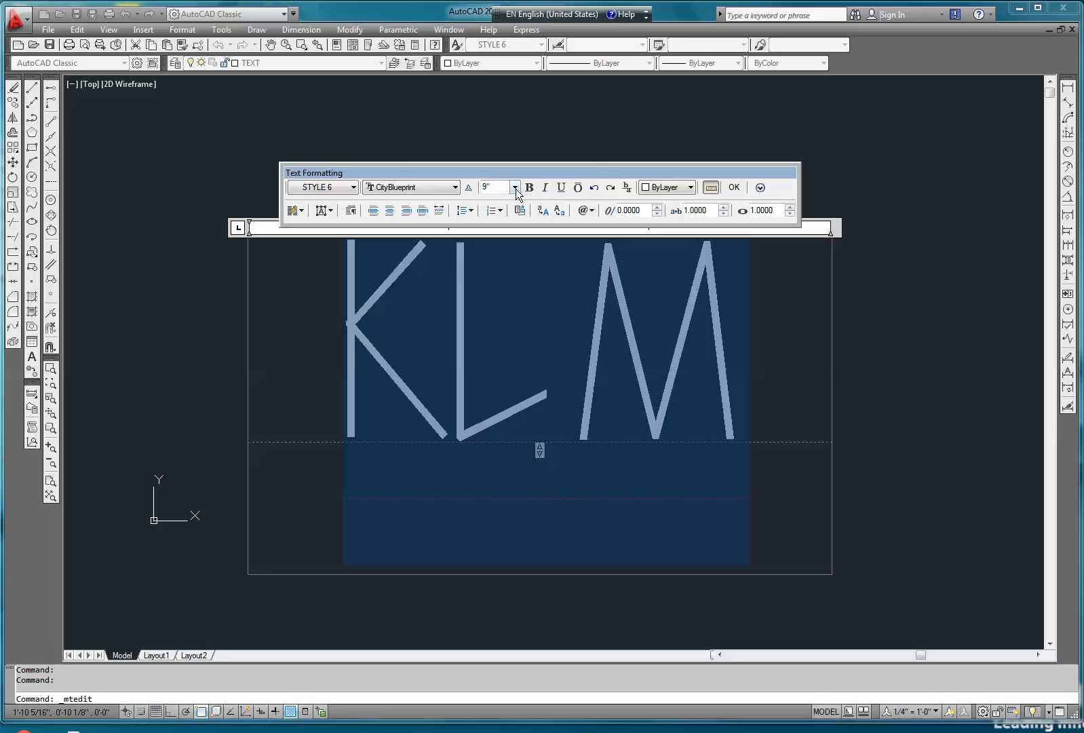
pyautogui.click(734, 187)
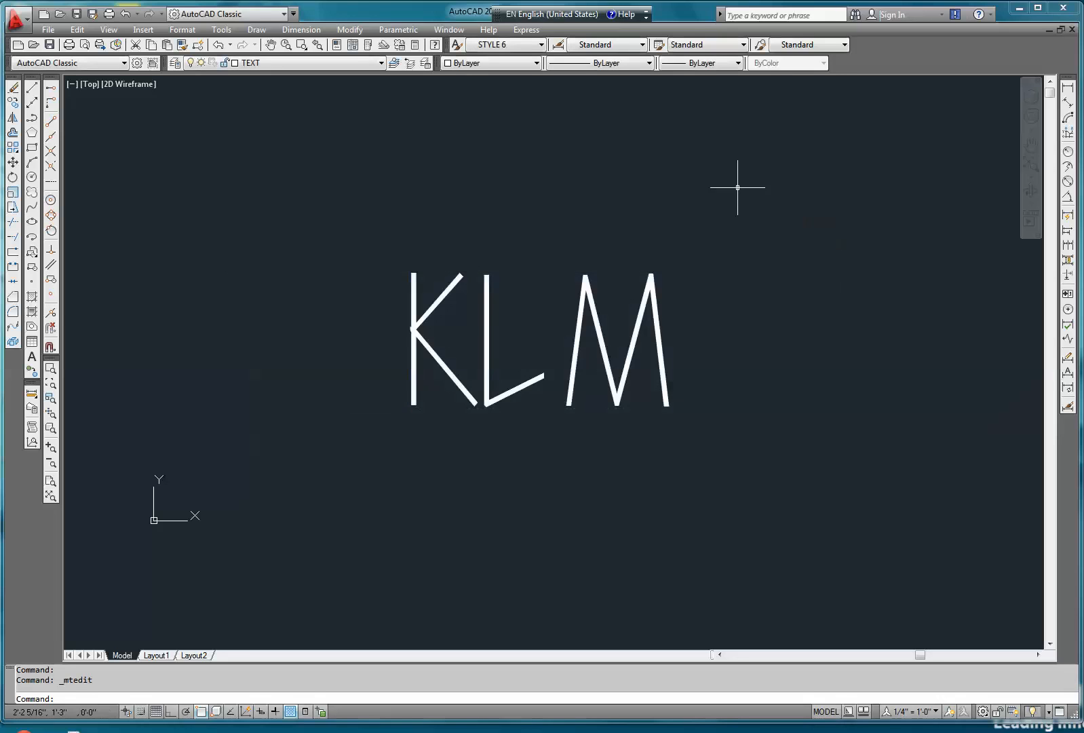
# Create another new text style named ANNO 2
pyautogui.moveTo(719, 296); pyautogui.dragTo(669, 179, button='middle')
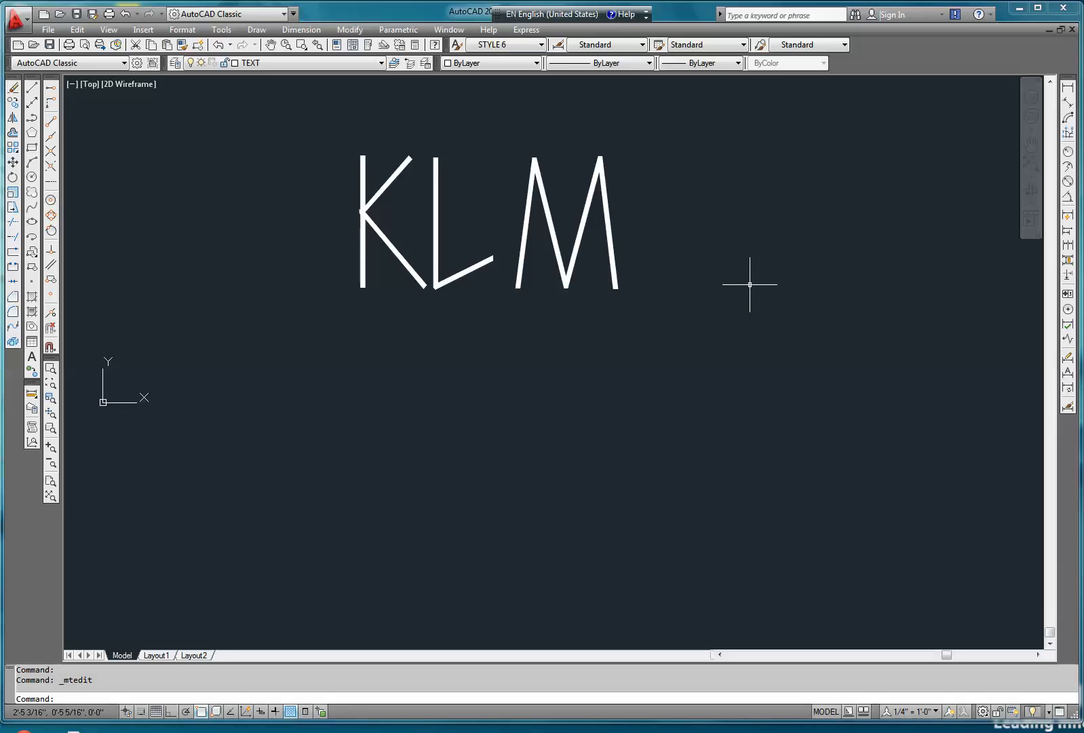
pyautogui.write('ST')
pyautogui.press('Return')
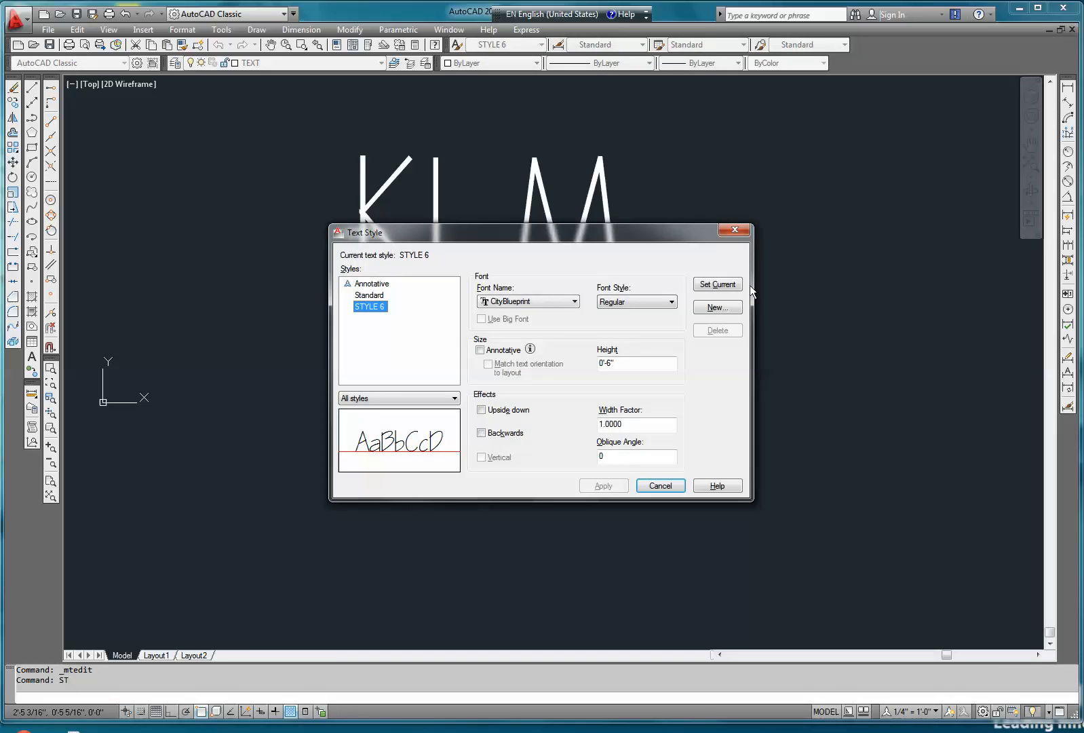
pyautogui.click(718, 307)
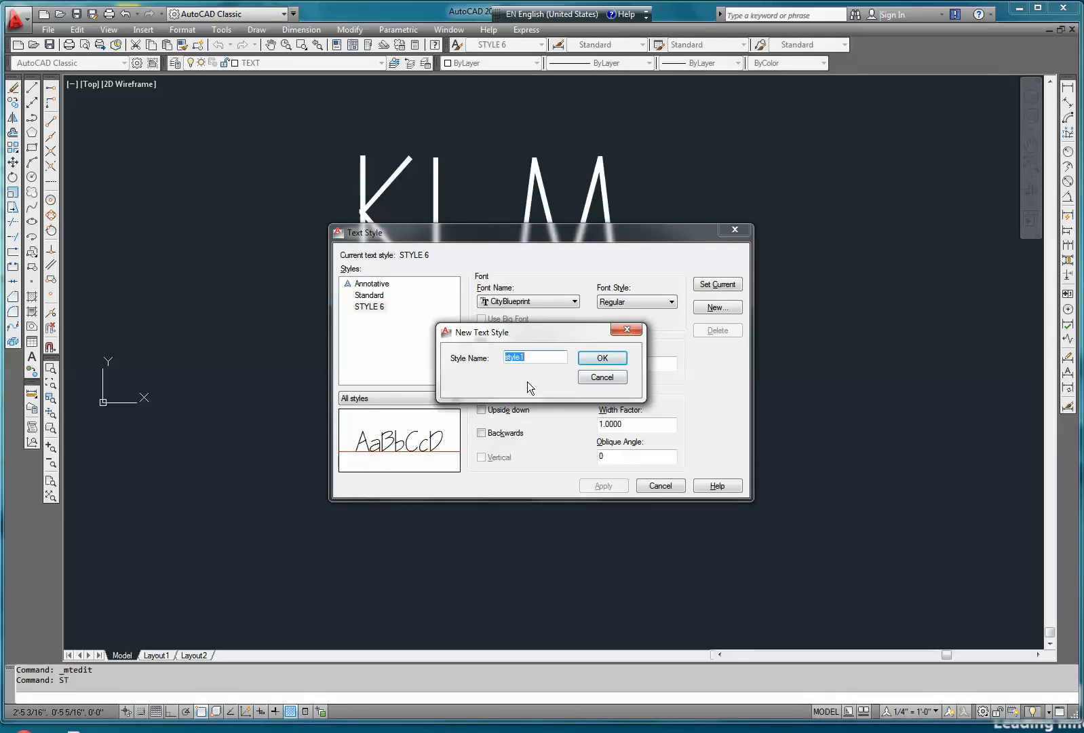
pyautogui.write('ANNO 2')
pyautogui.click(598, 359)
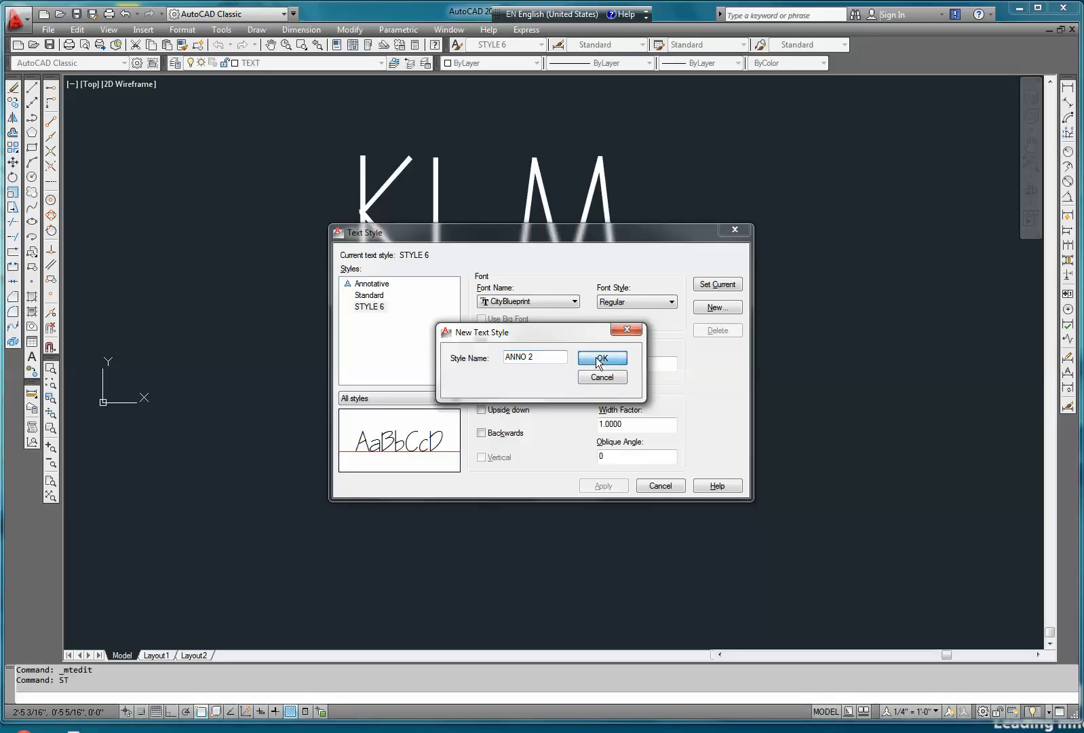
# Keep the CityBlueprint font for style ANNO 2, make it annotative with a 1/8" paper text height, and set it current
pyautogui.click(575, 302)
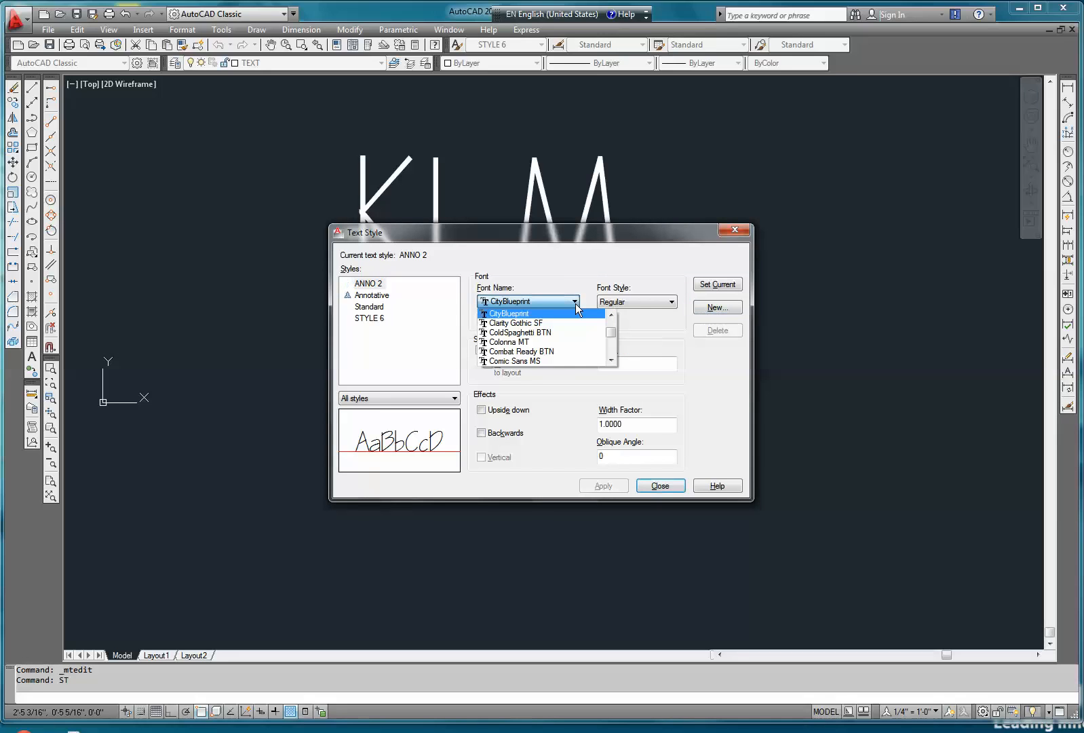
pyautogui.click(577, 309)
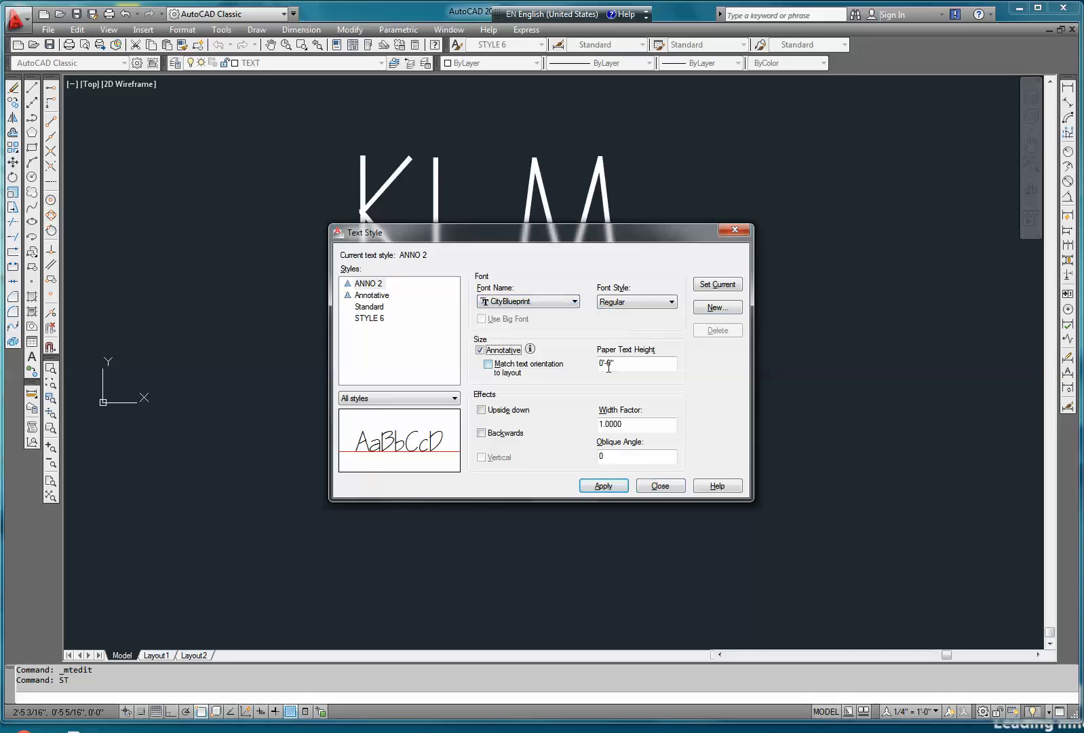
pyautogui.doubleClick(611, 363)
pyautogui.write('1/8')
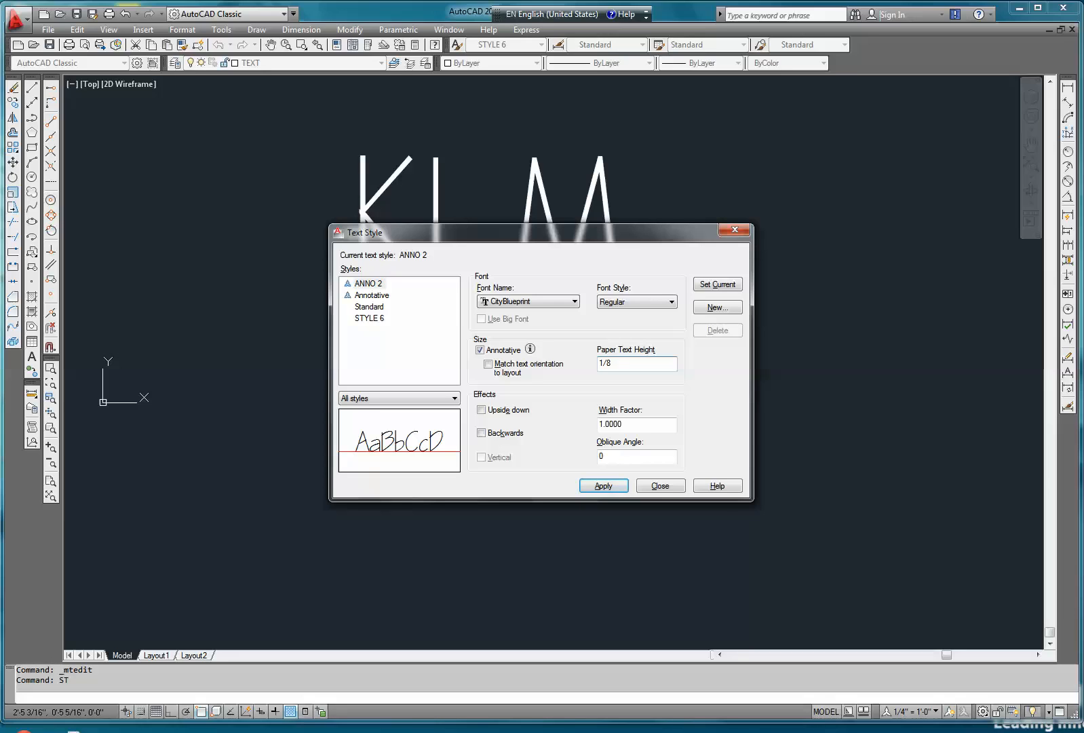
pyautogui.press('Return')
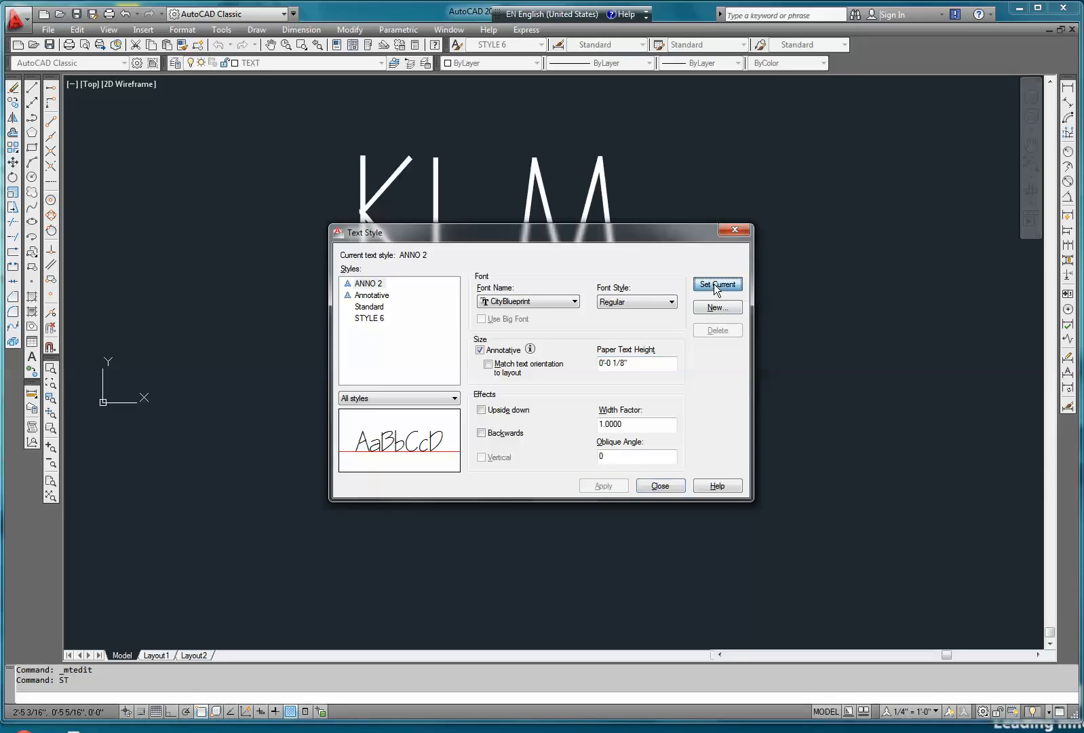
pyautogui.click(660, 486)
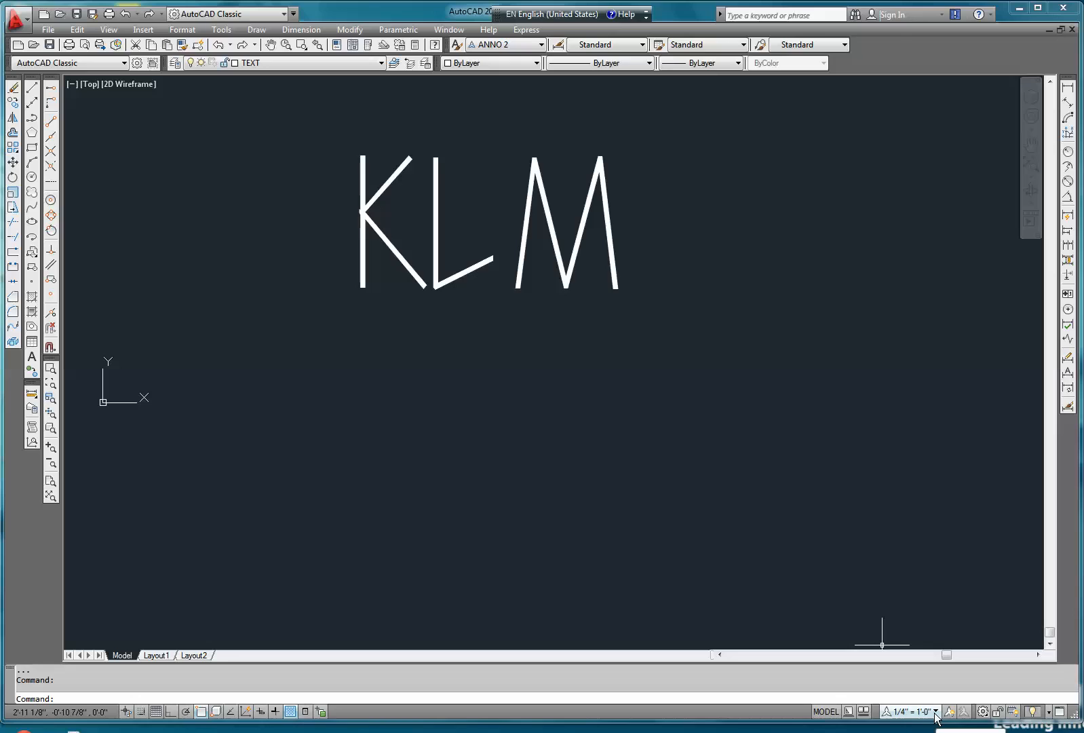
# Set the annotation scale of the model space to 1/4" = 1'-0"
pyautogui.click(803, 587)
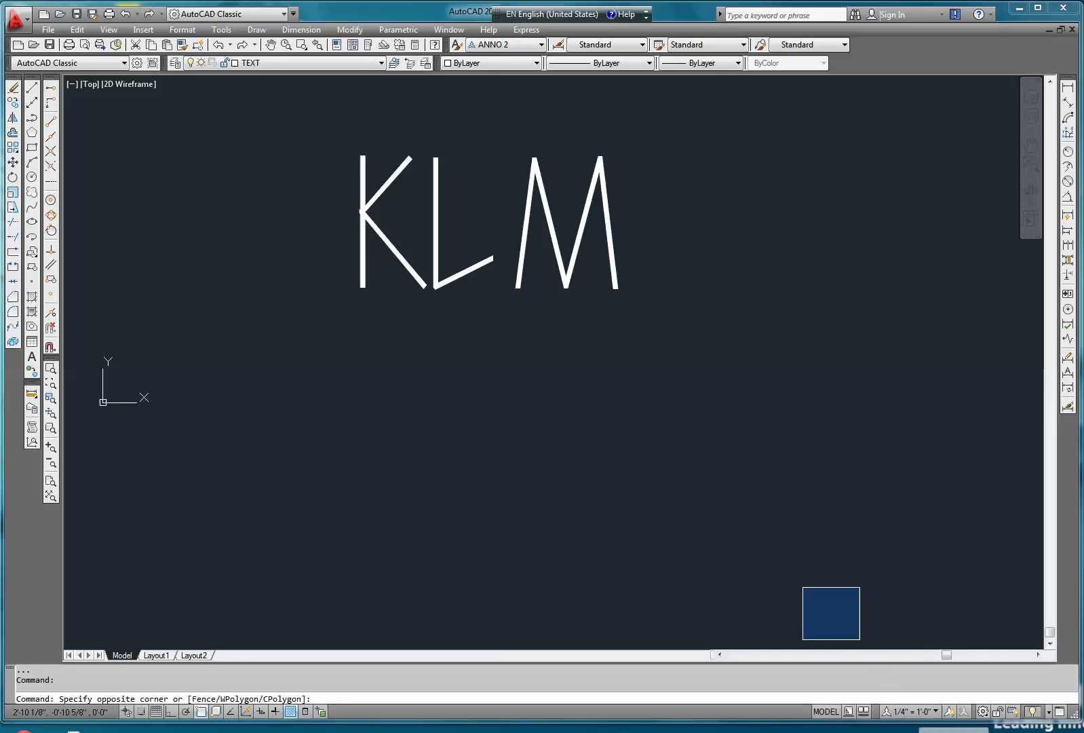
pyautogui.press('Escape')
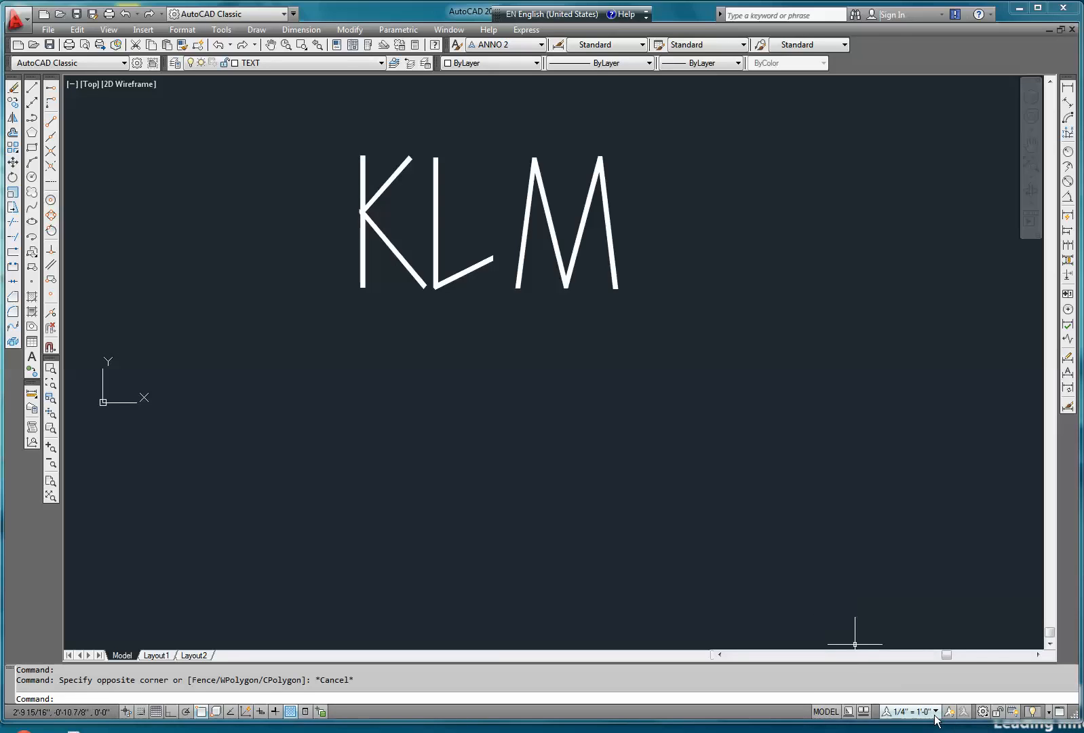
pyautogui.click(936, 713)
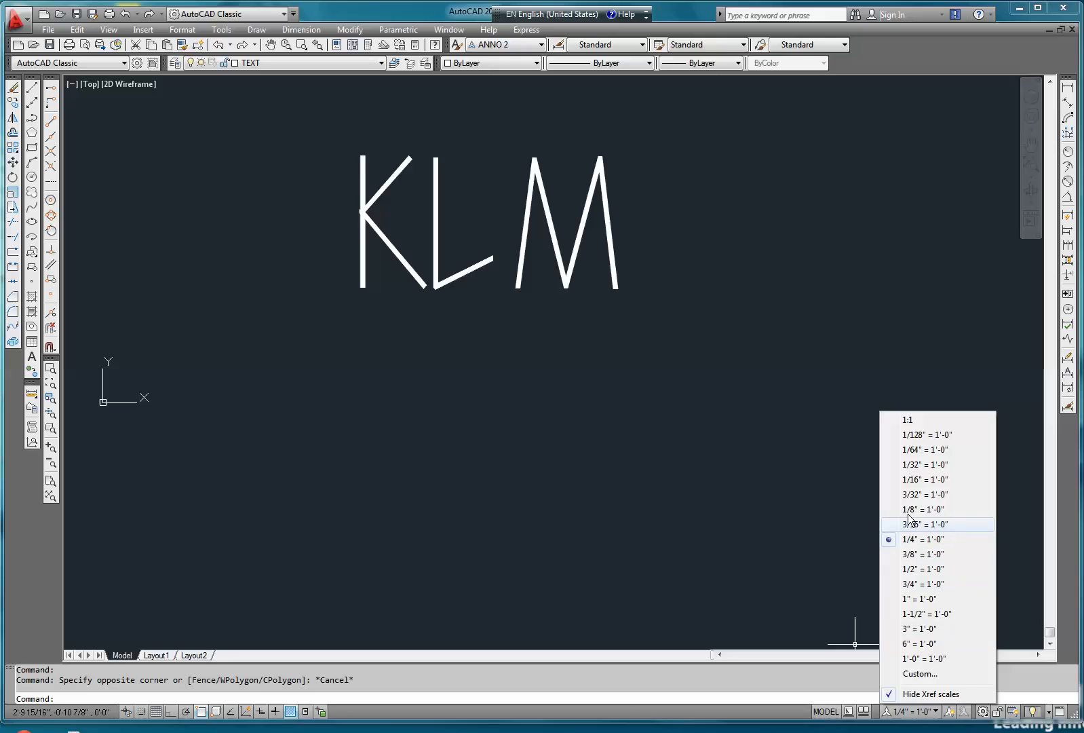
pyautogui.click(912, 539)
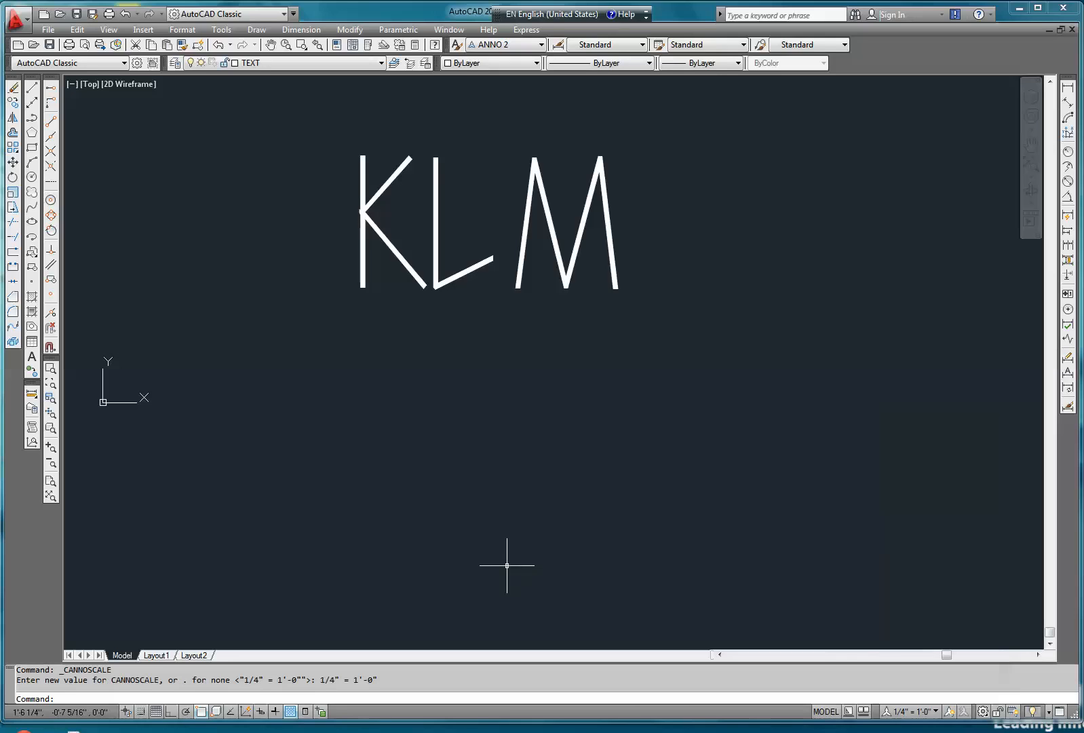
# Place a multiline text reading KLM in the ANNO 2 style below the existing KLM text
pyautogui.write('MT')
pyautogui.press('Return')
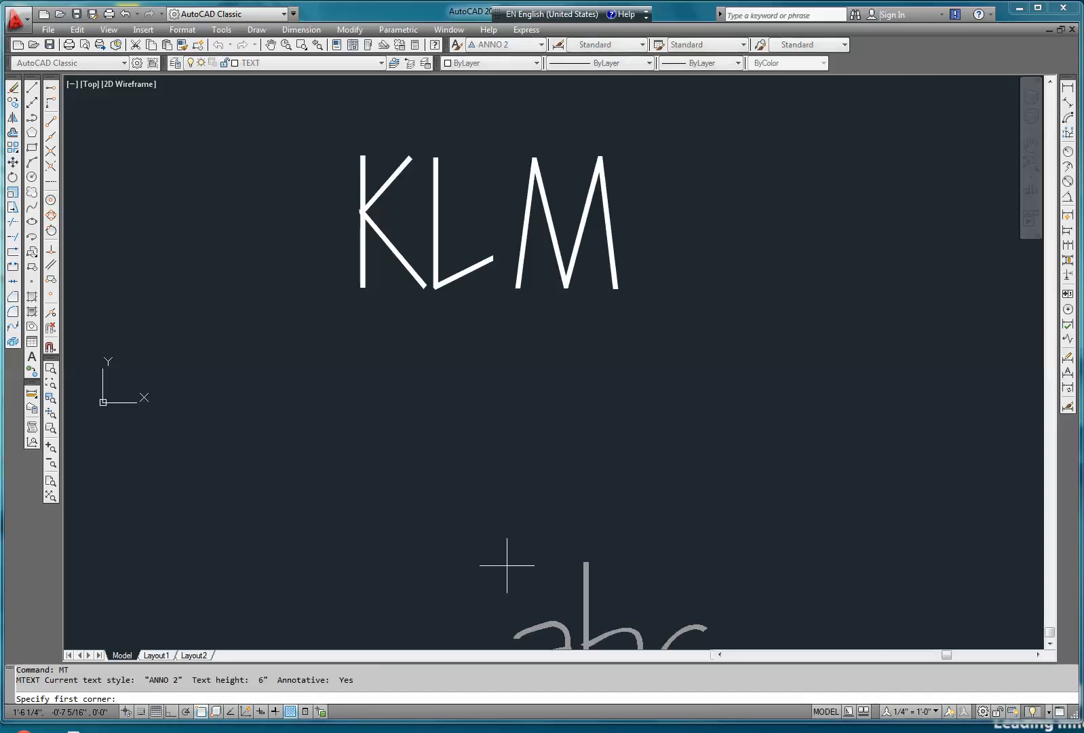
pyautogui.click(294, 589)
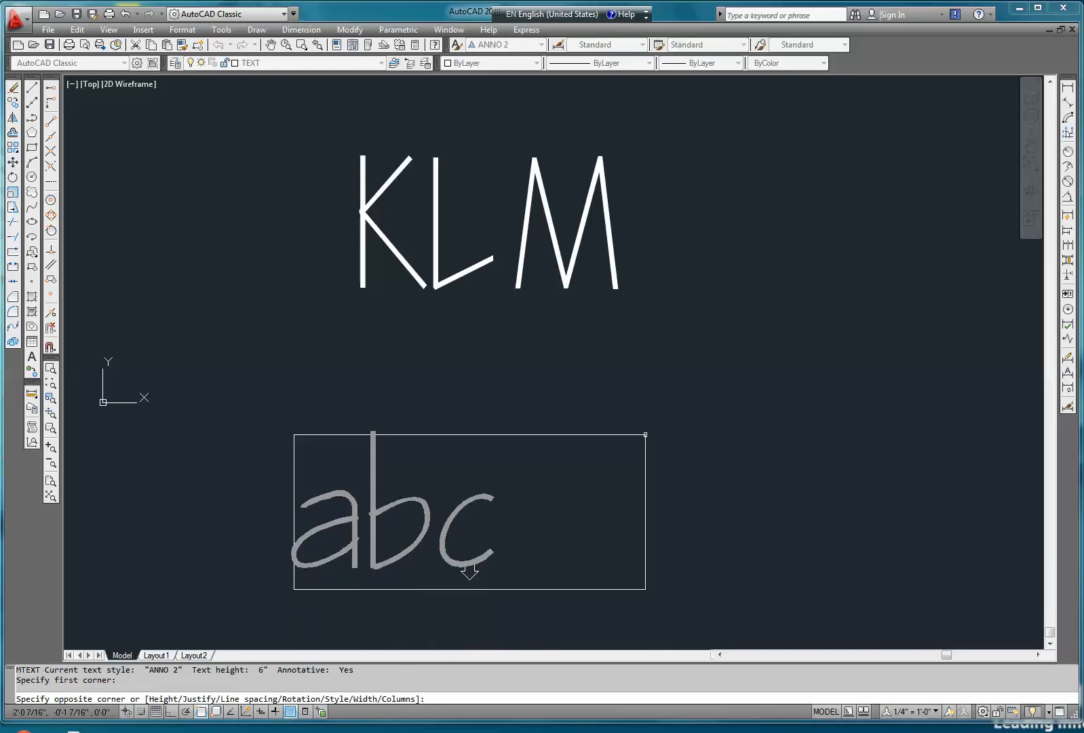
pyautogui.click(691, 402)
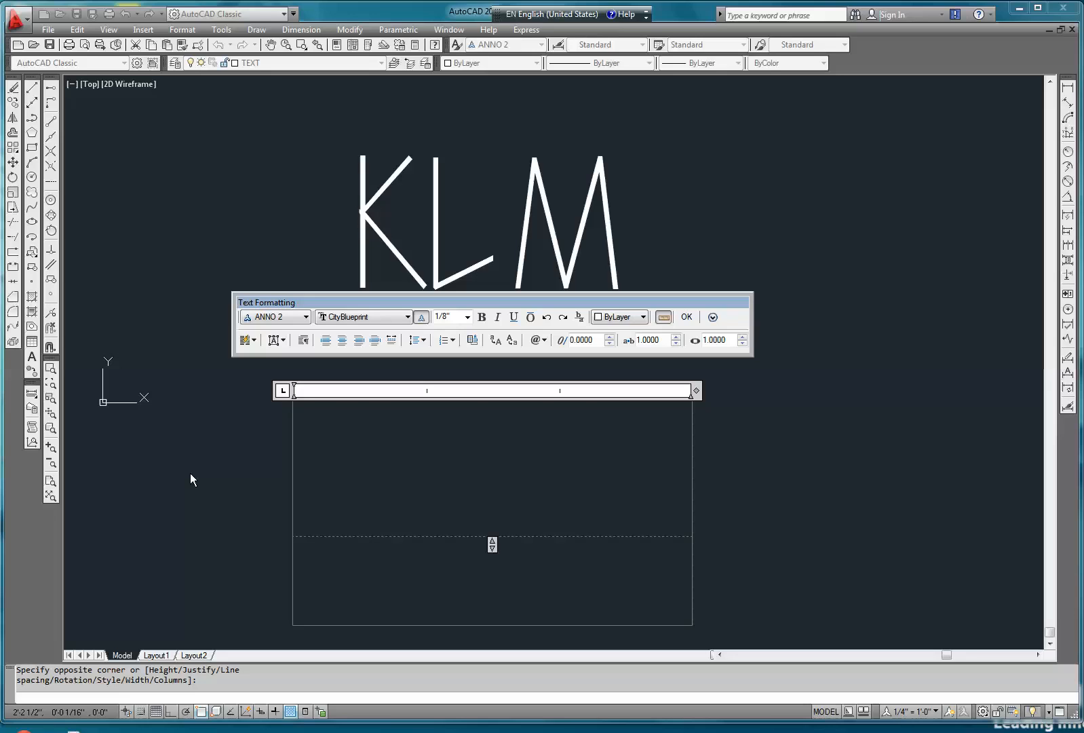
pyautogui.write('KLM')
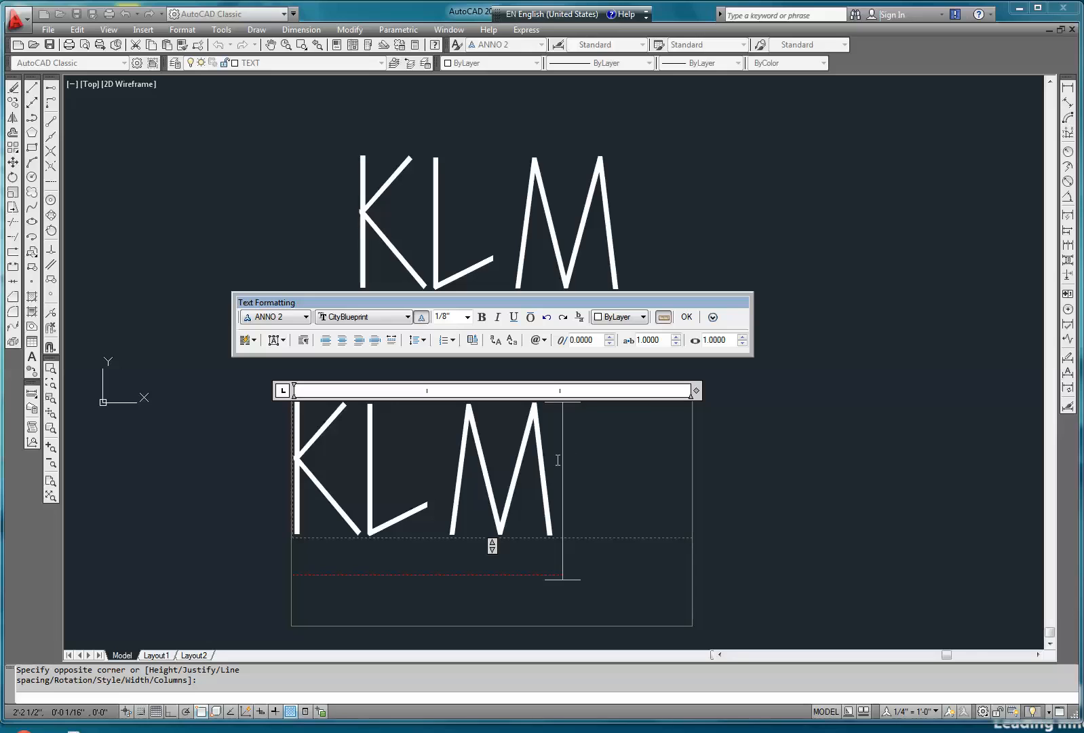
pyautogui.click(687, 316)
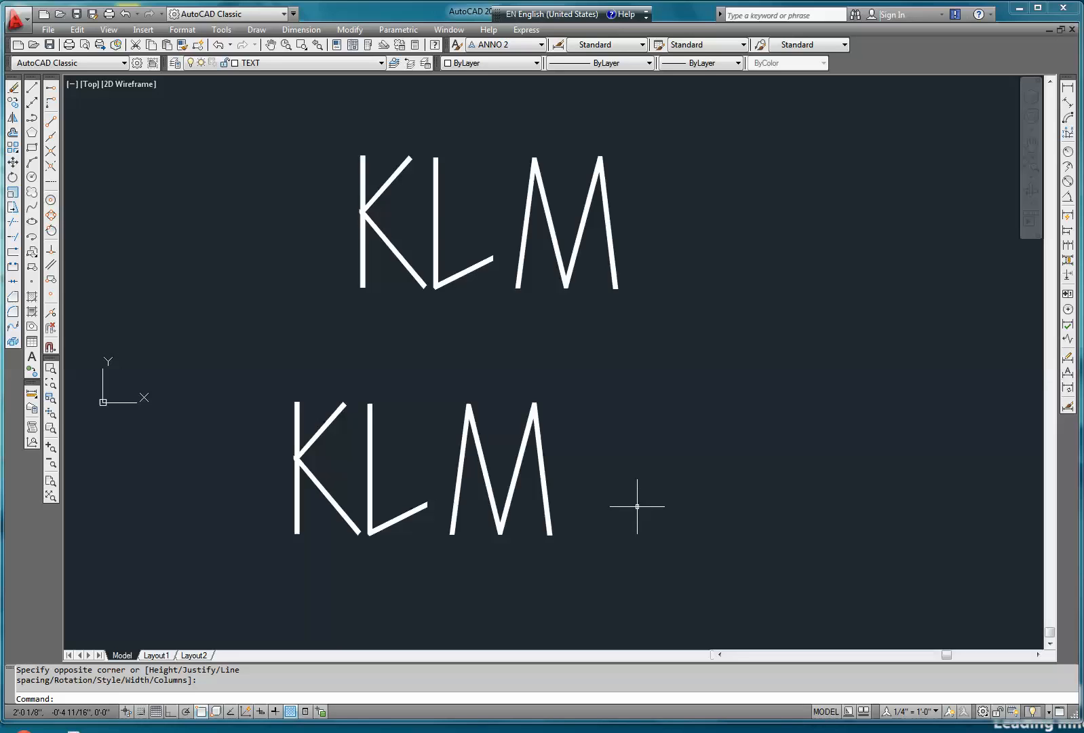
pyautogui.click(655, 304)
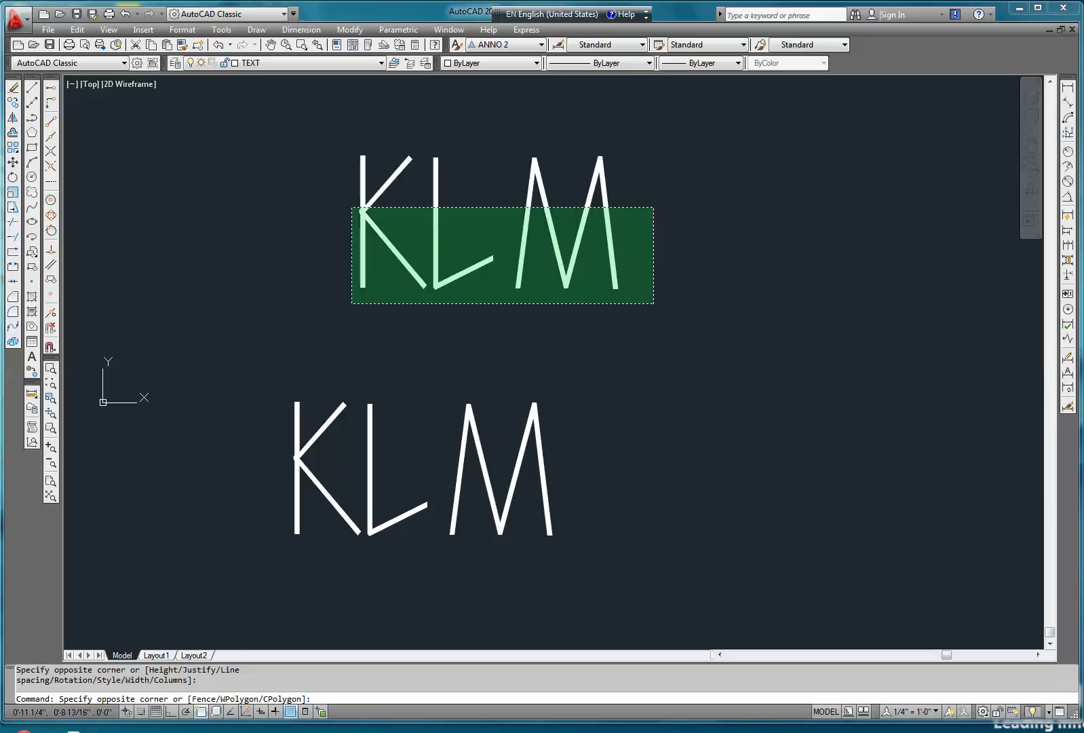
pyautogui.click(313, 138)
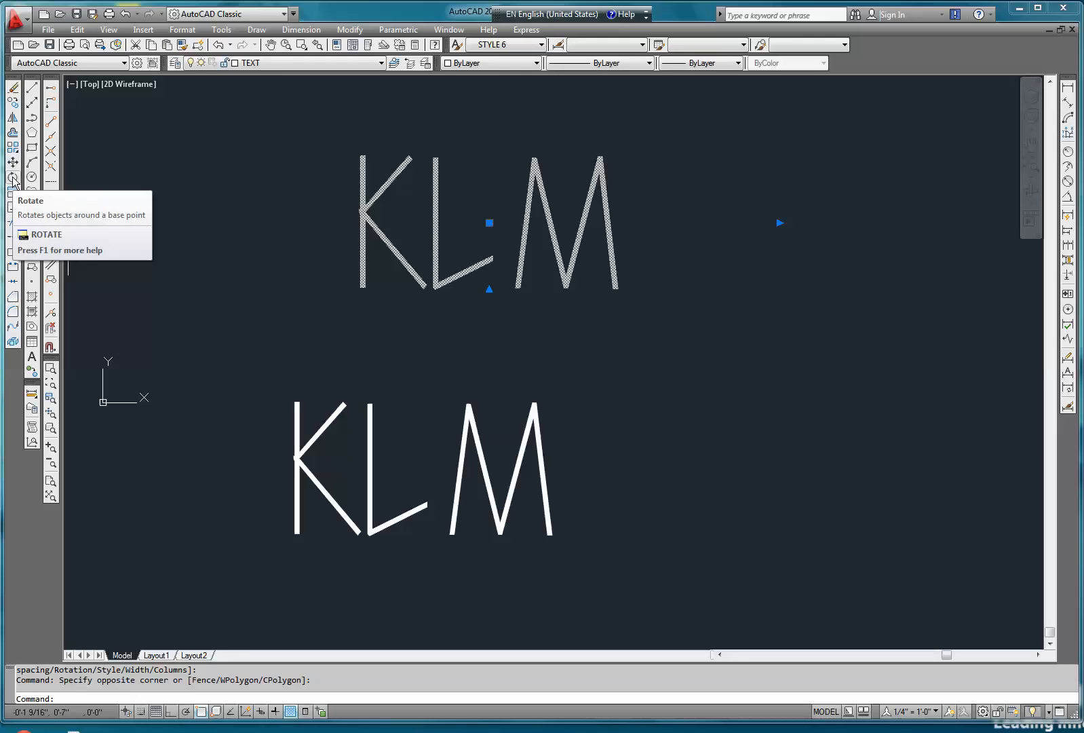
pyautogui.press('Escape')
# Place a multiline text reading KLM, rotated 90 degrees, in the empty area to the right of the two horizontal KLM texts
pyautogui.scroll(-1, 787, 384)
pyautogui.moveTo(762, 386); pyautogui.dragTo(682, 384, button='middle')
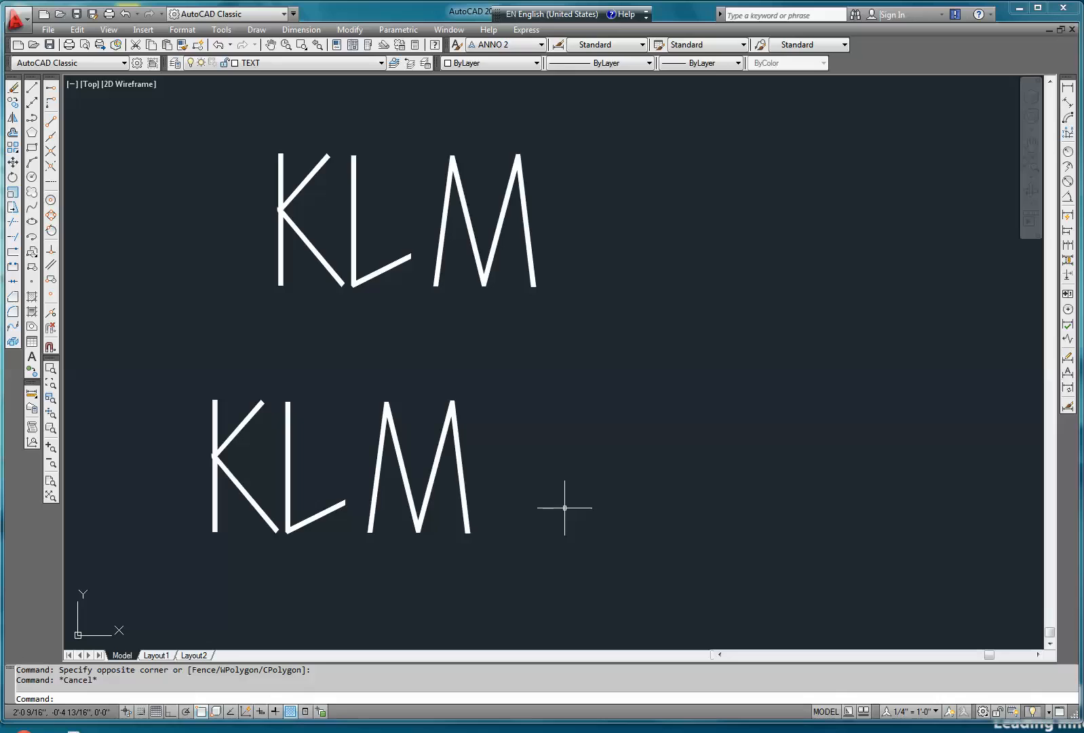
pyautogui.write('mt')
pyautogui.press('Return')
pyautogui.click(588, 504)
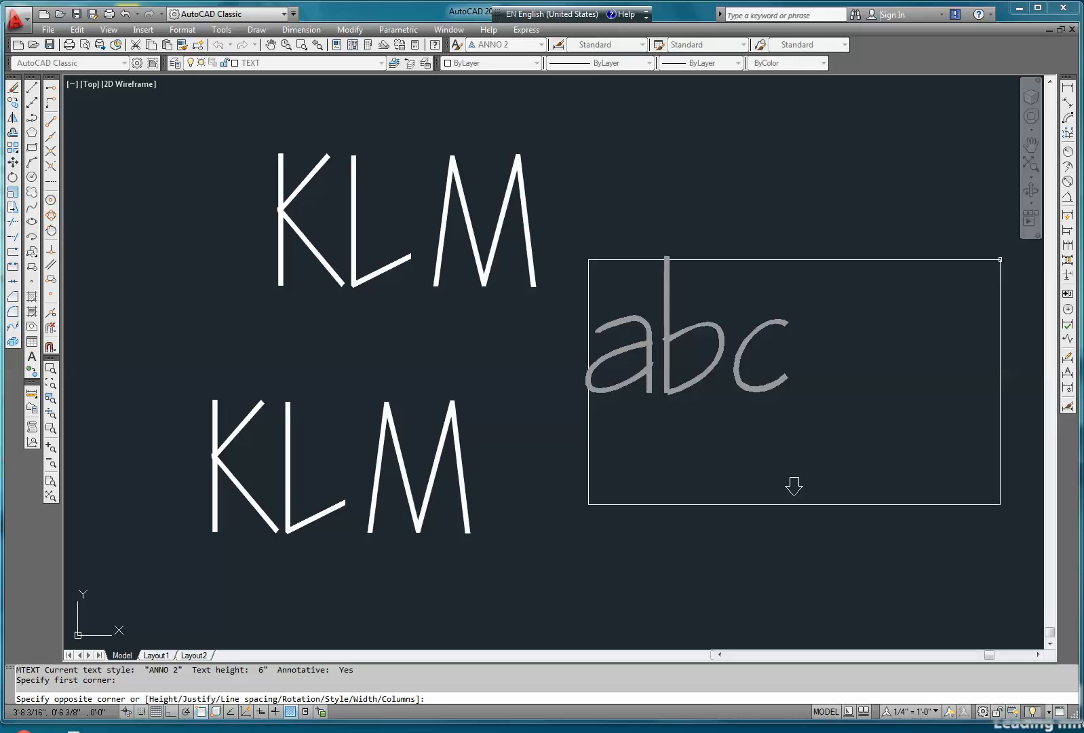
pyautogui.write('R')
pyautogui.press('Return')
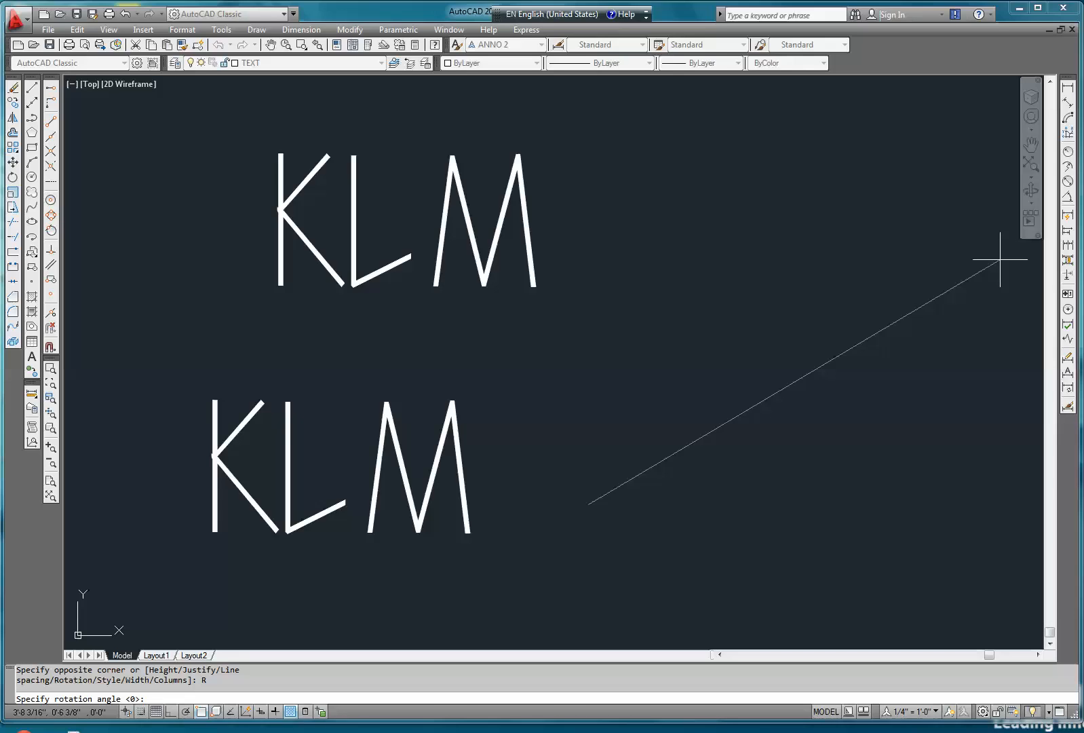
pyautogui.write('90')
pyautogui.press('Return')
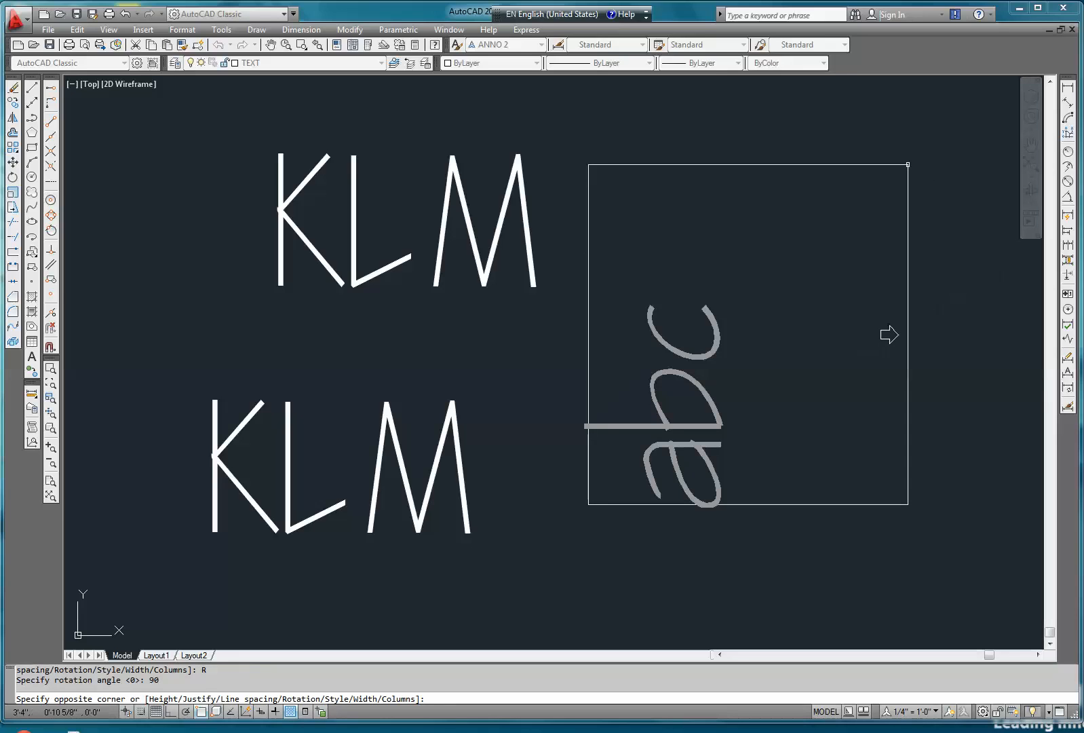
pyautogui.click(908, 165)
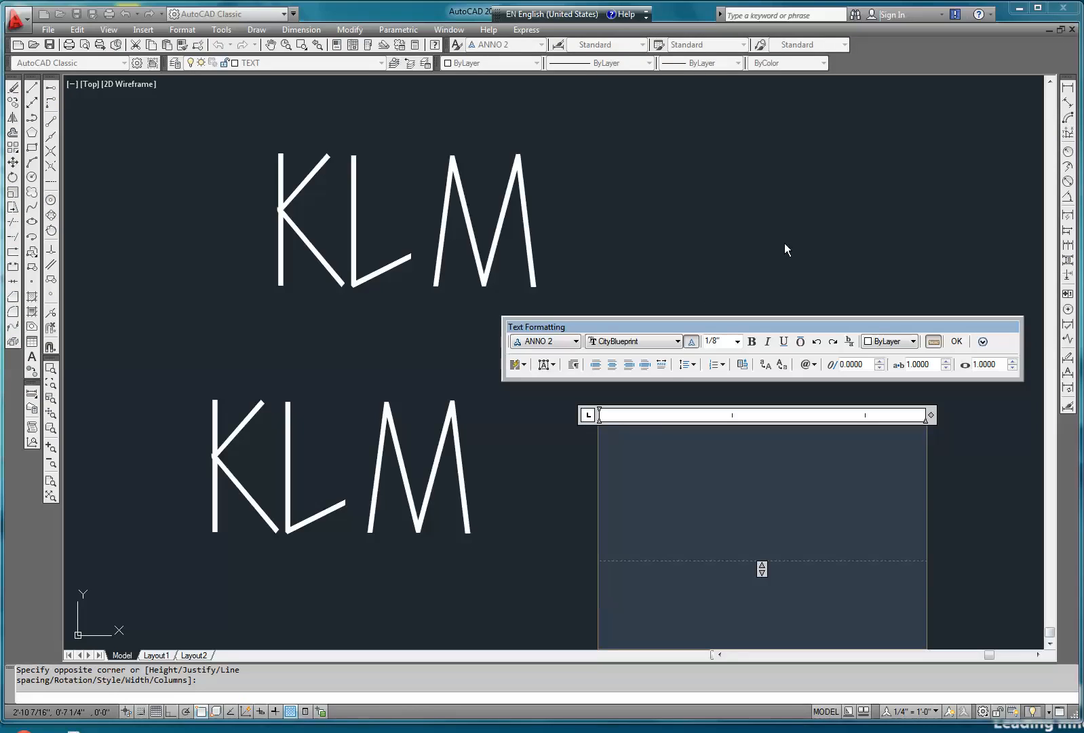
pyautogui.write('KLM')
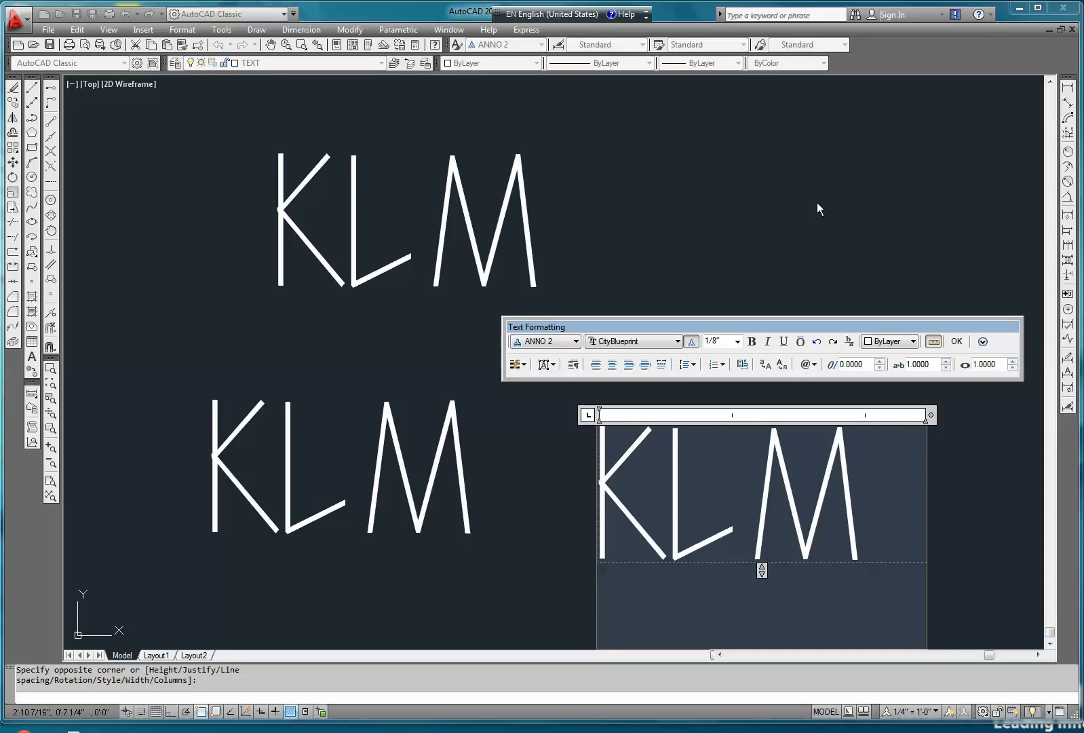
pyautogui.click(956, 341)
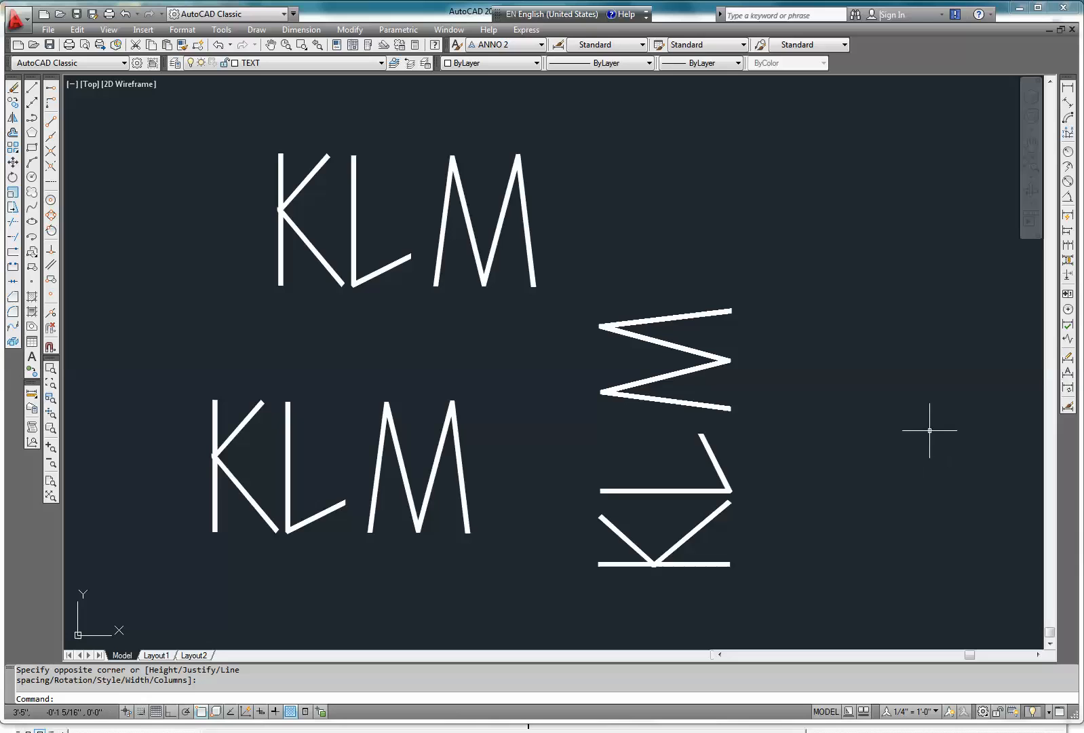
pyautogui.click(1019, 8)
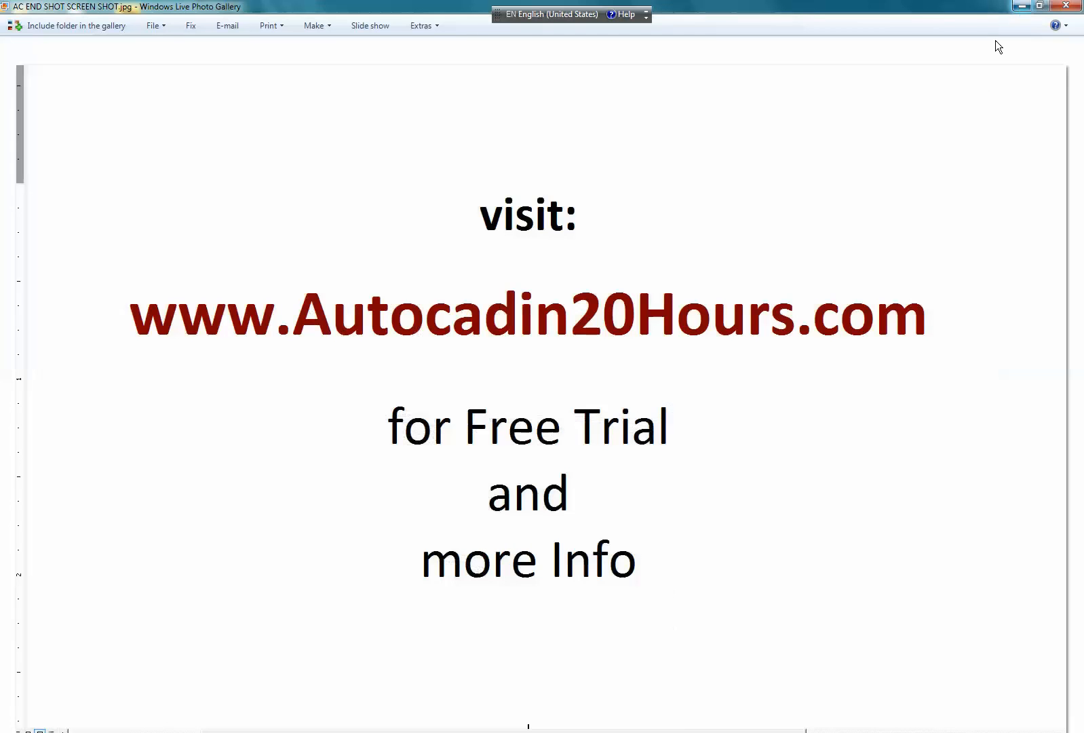